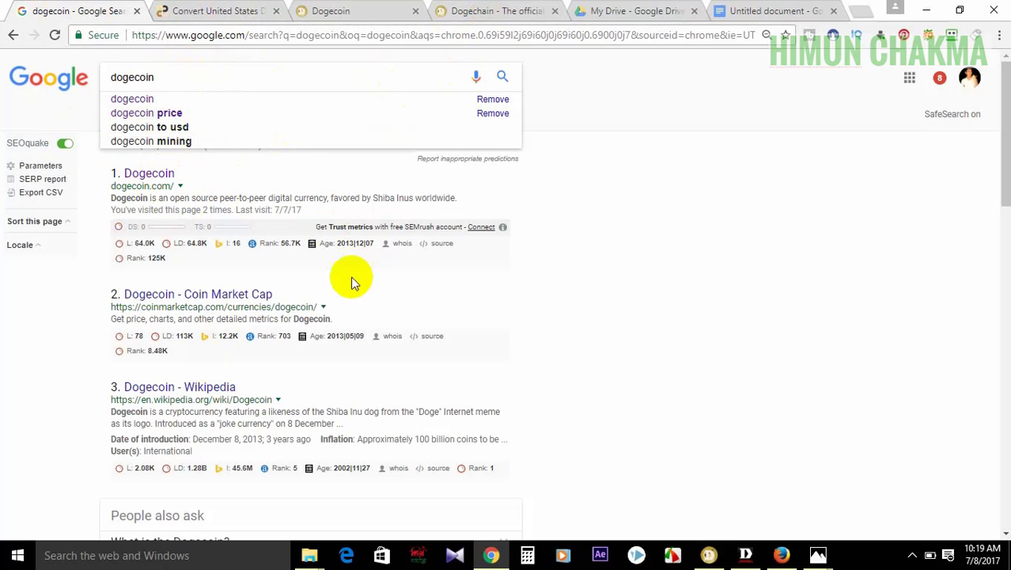
# - Scroll the Google 'dogecoin' results down to the Dogechain wallet entry, then switch to the Dogechain explorer tab
pyautogui.moveTo(998, 119); pyautogui.dragTo(1003, 443)
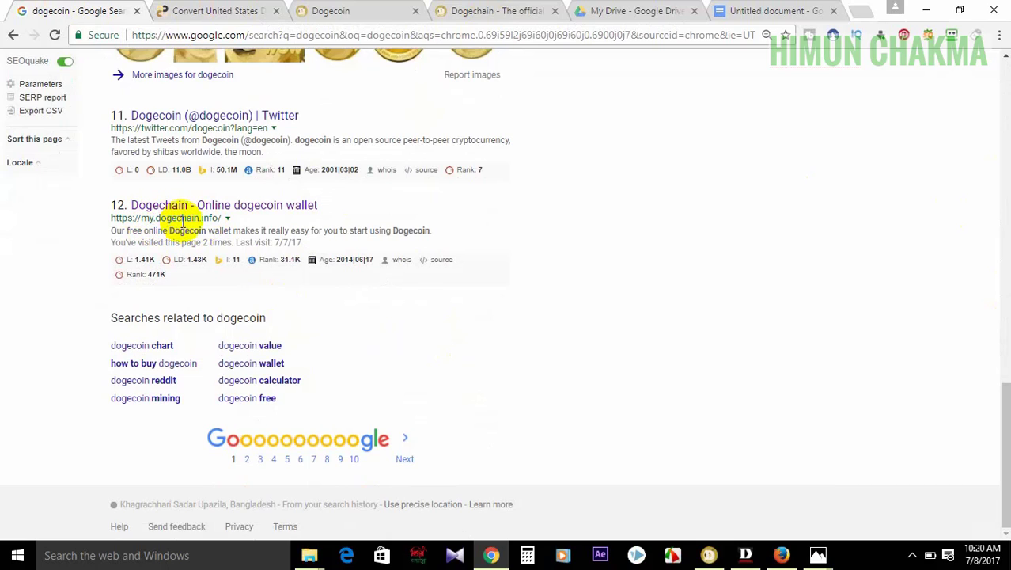
pyautogui.click(515, 11)
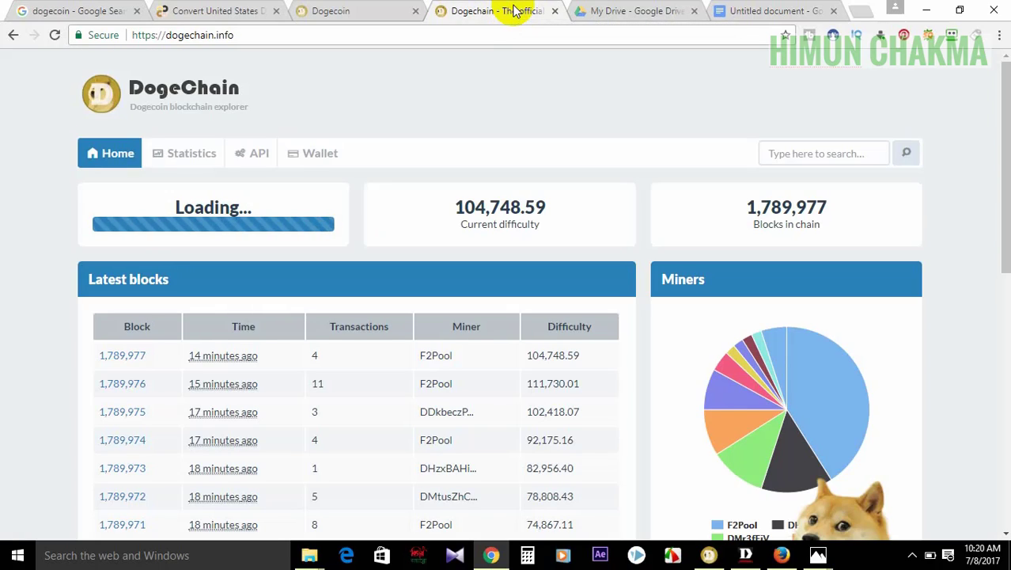
# - Scroll through dogecoin.com's platform download options, then bring up the Dogecoin Core wallet
pyautogui.hotkey('ctrl', 'shift', 'Tab')
pyautogui.moveTo(1006, 174); pyautogui.dragTo(997, 139)
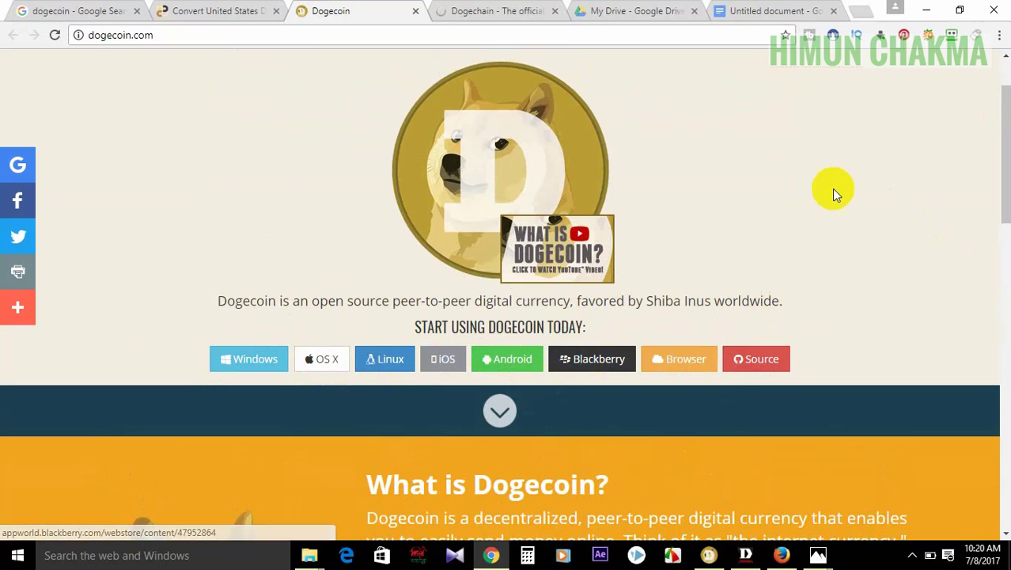
pyautogui.moveTo(1007, 176)
pyautogui.mouseDown()
pyautogui.moveTo(998, 140)
pyautogui.moveTo(1004, 179)
pyautogui.mouseUp()
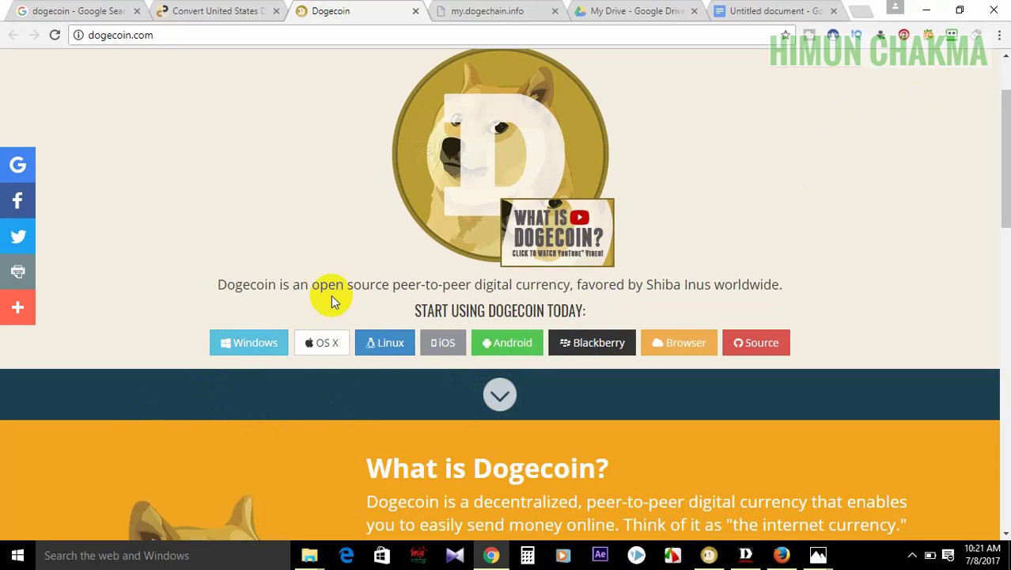
pyautogui.click(710, 554)
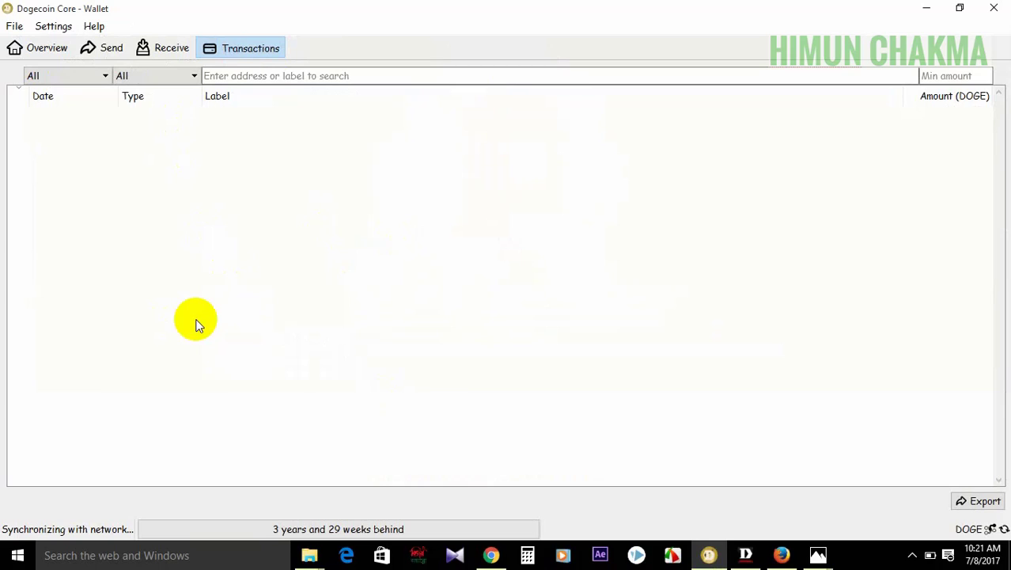
# - Show the Dogecoin Core overview with its 0.00 DOGE balances and browse the File menu's backup actions
pyautogui.click(37, 47)
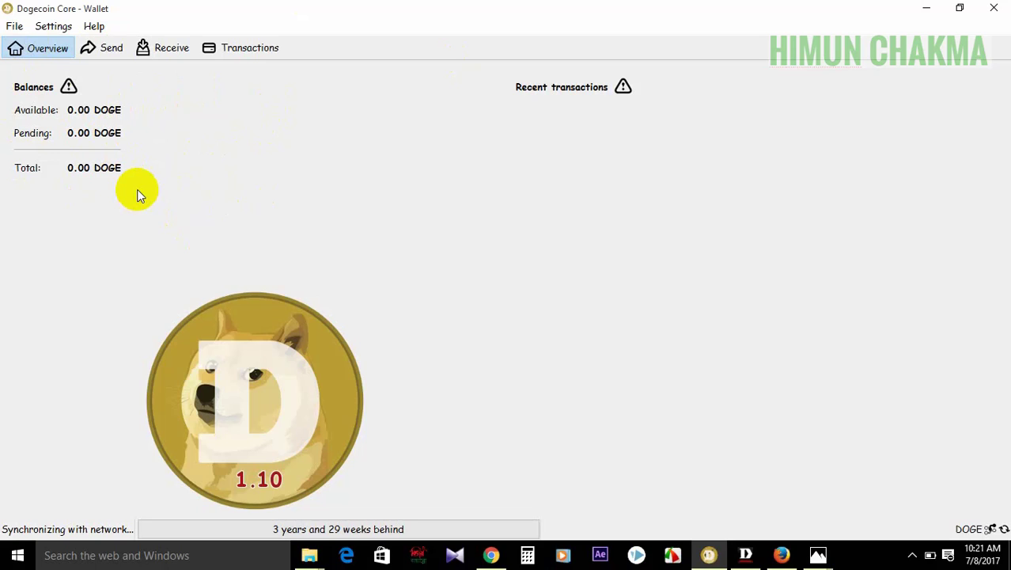
pyautogui.click(14, 27)
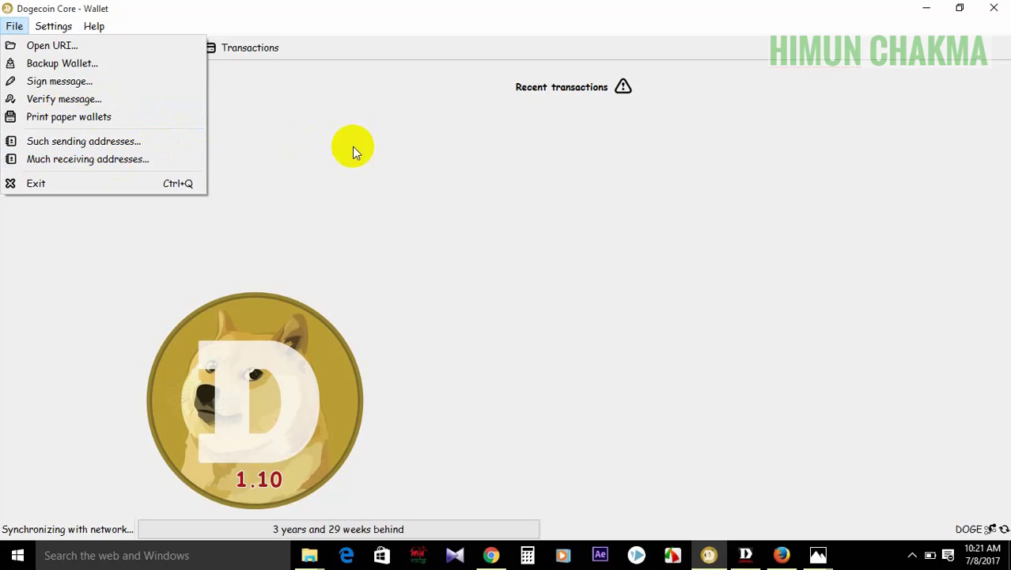
# - Browse the Options dialog's Main, Wallet, Network, Window and Display pages unchanged, then open the Receive form
pyautogui.click(320, 128)
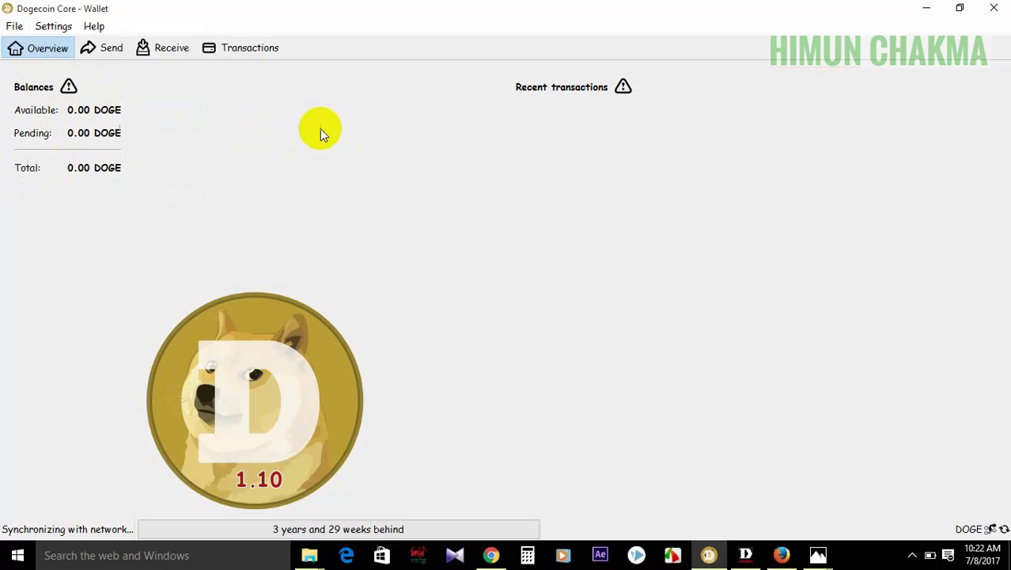
pyautogui.click(54, 26)
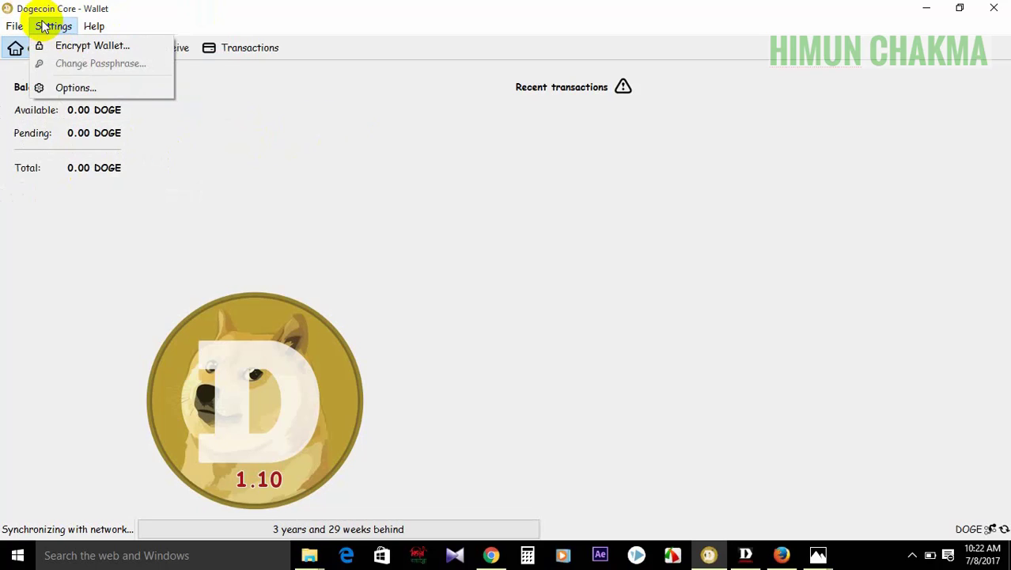
pyautogui.click(80, 84)
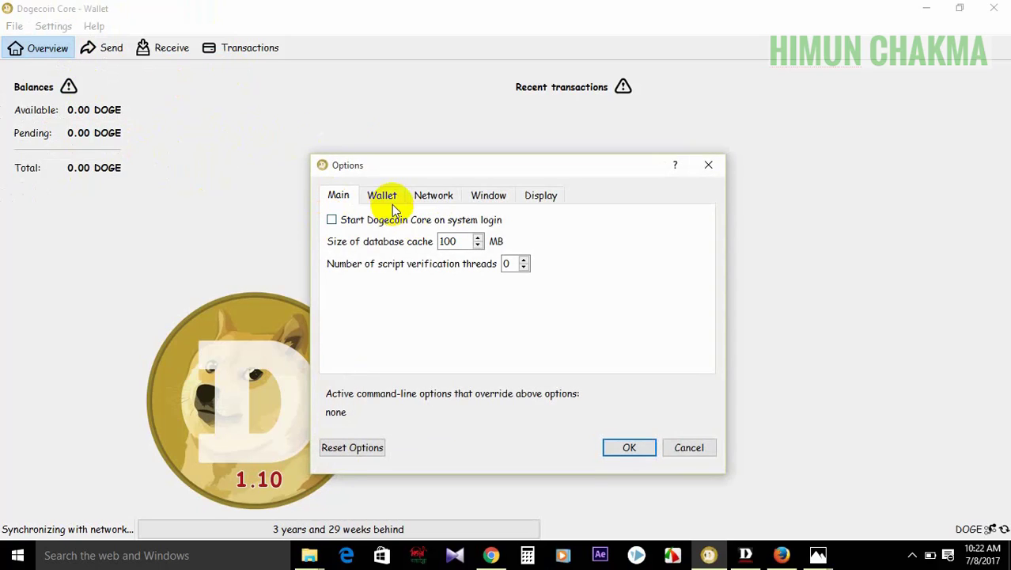
pyautogui.click(384, 195)
pyautogui.click(432, 196)
pyautogui.click(490, 196)
pyautogui.click(540, 195)
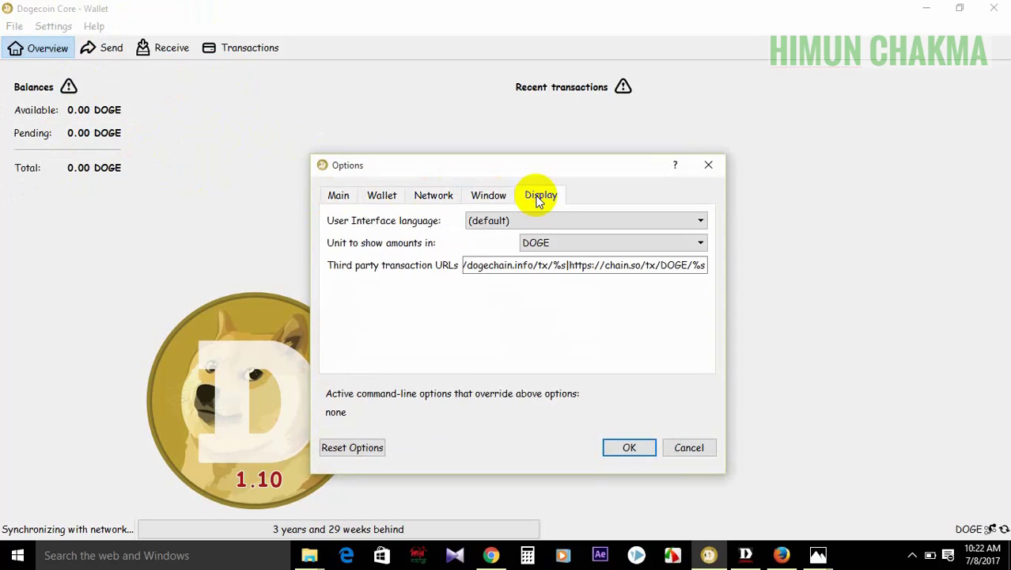
pyautogui.click(708, 164)
pyautogui.click(174, 50)
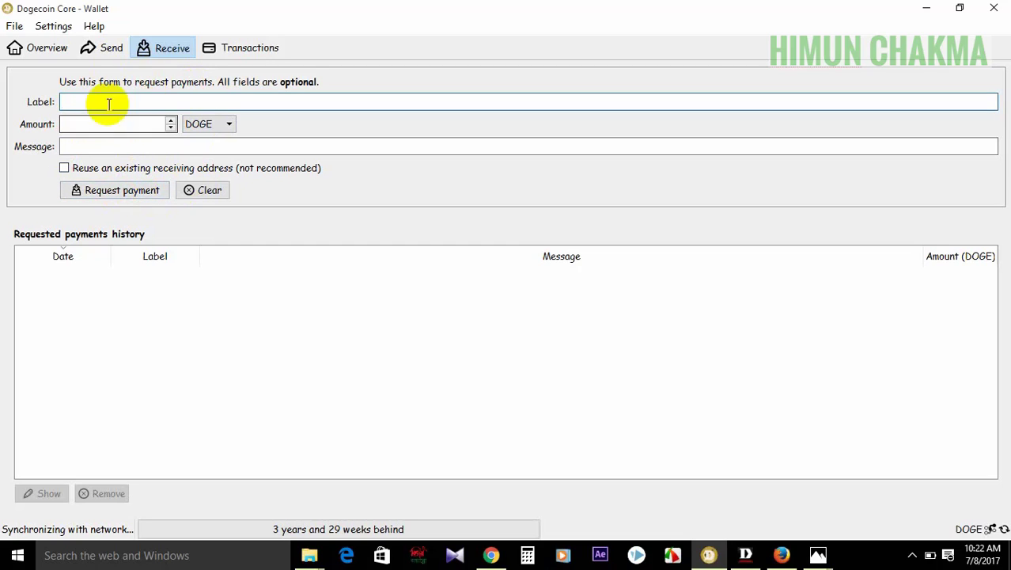
# - Keep DOGE as the unit, then go to Send and visit its Pay To and Label fields
pyautogui.click(204, 124)
pyautogui.click(210, 127)
pyautogui.click(112, 49)
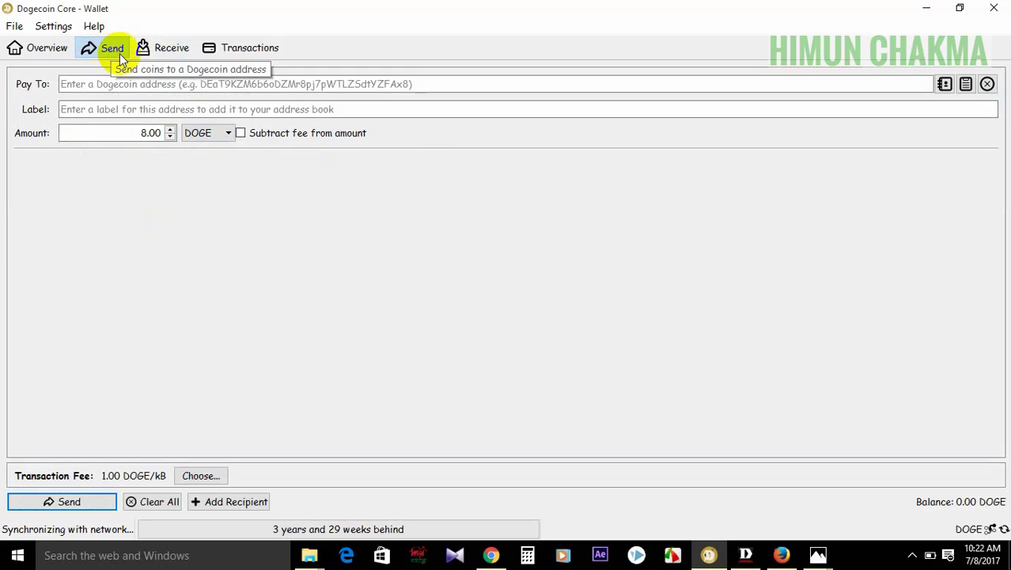
pyautogui.click(109, 86)
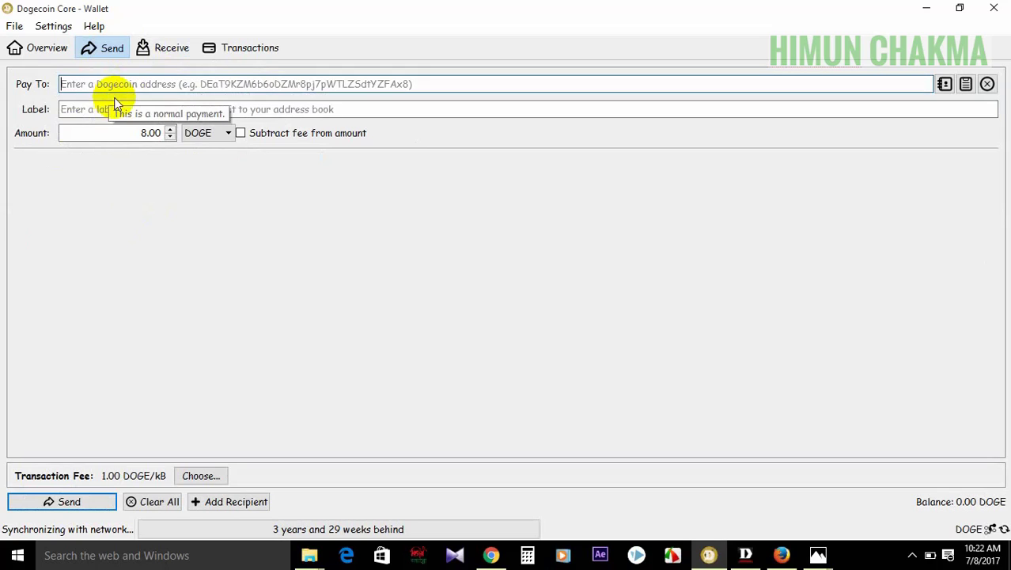
pyautogui.click(64, 108)
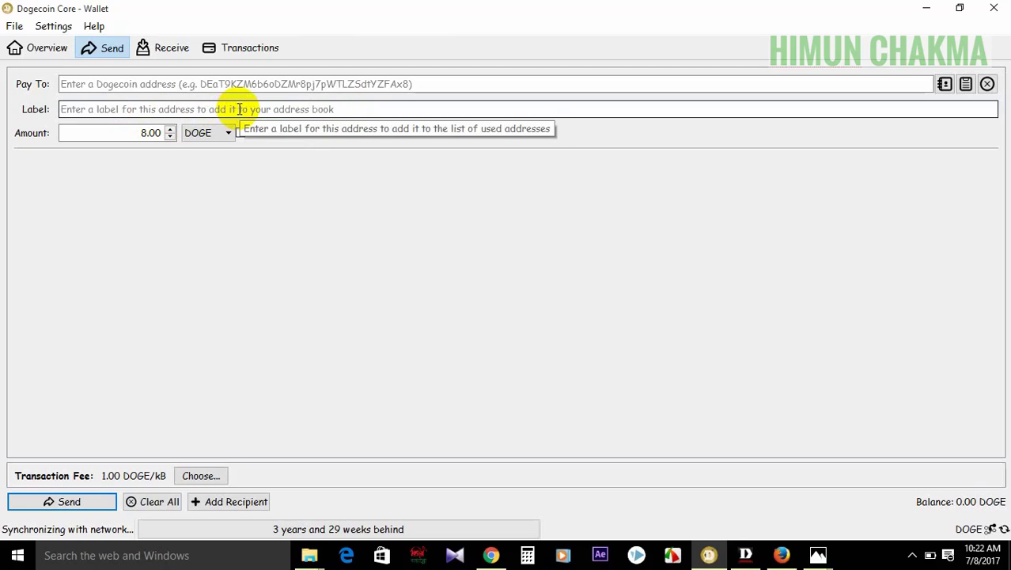
# - Set the send amount to 1,000.00 DOGE, keep DOGE as the unit, and minimize the wallet
pyautogui.click(170, 137)
pyautogui.click(171, 137)
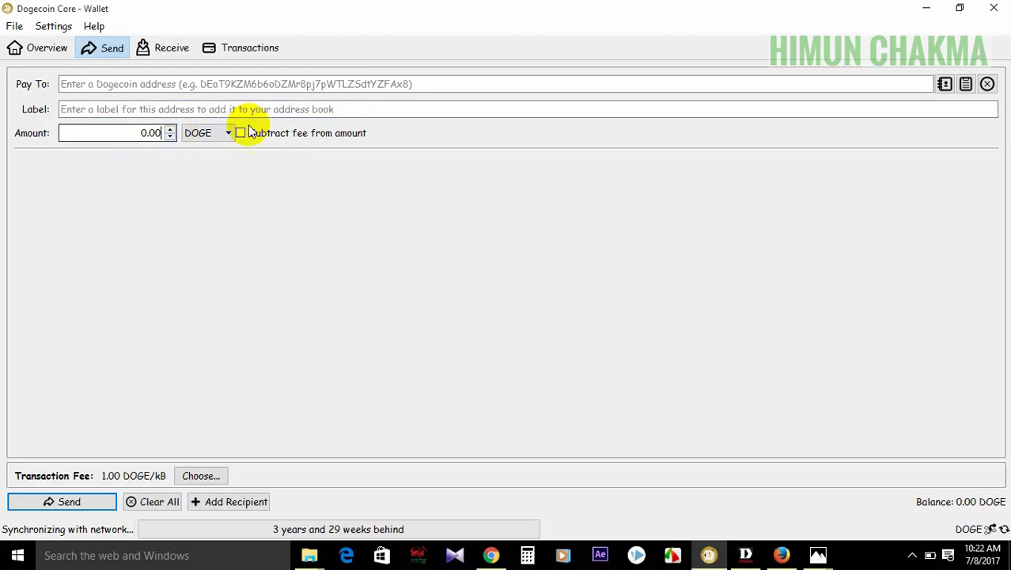
pyautogui.click(170, 130)
pyautogui.moveTo(161, 132); pyautogui.dragTo(135, 133)
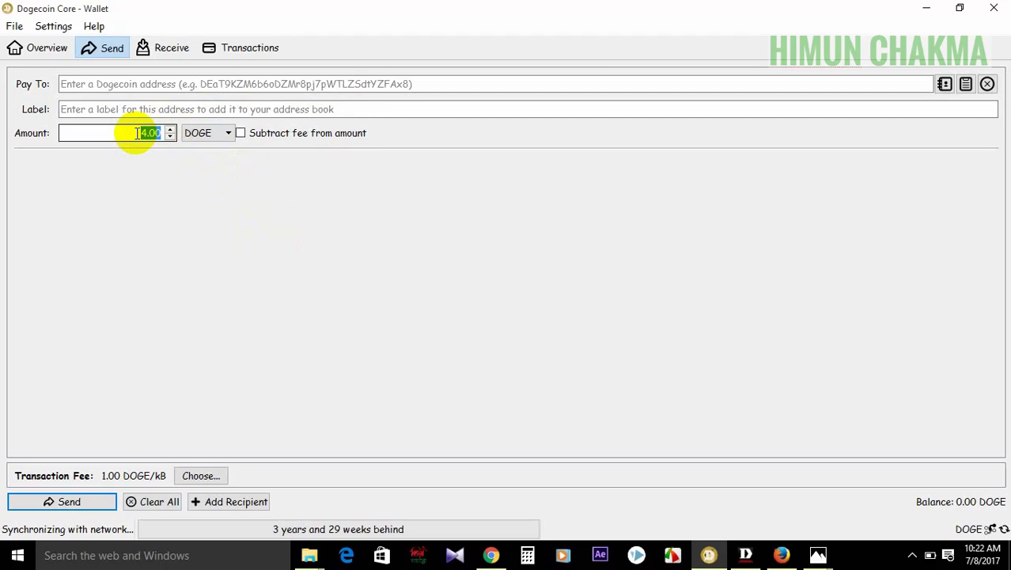
pyautogui.write('1000')
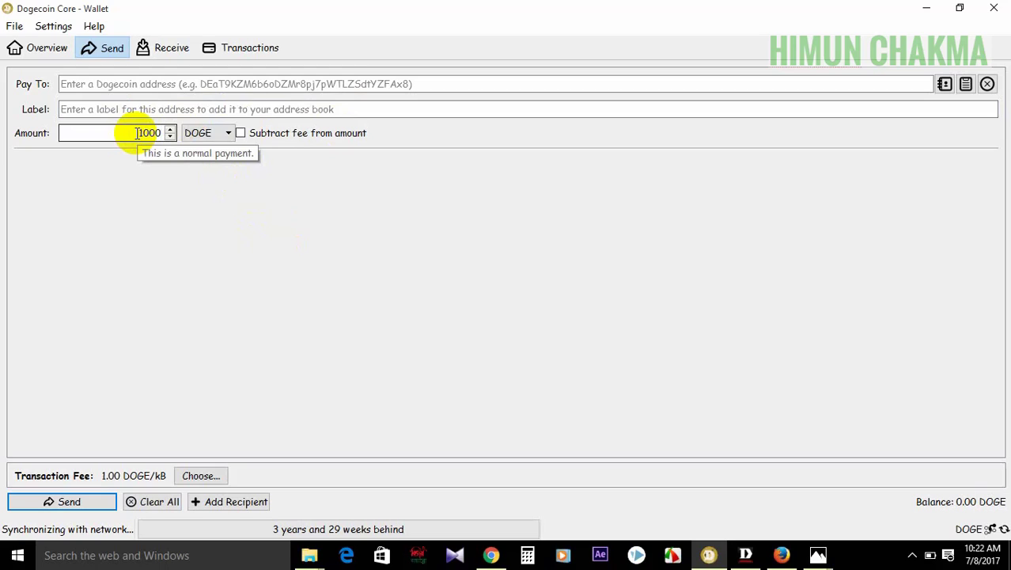
pyautogui.click(246, 169)
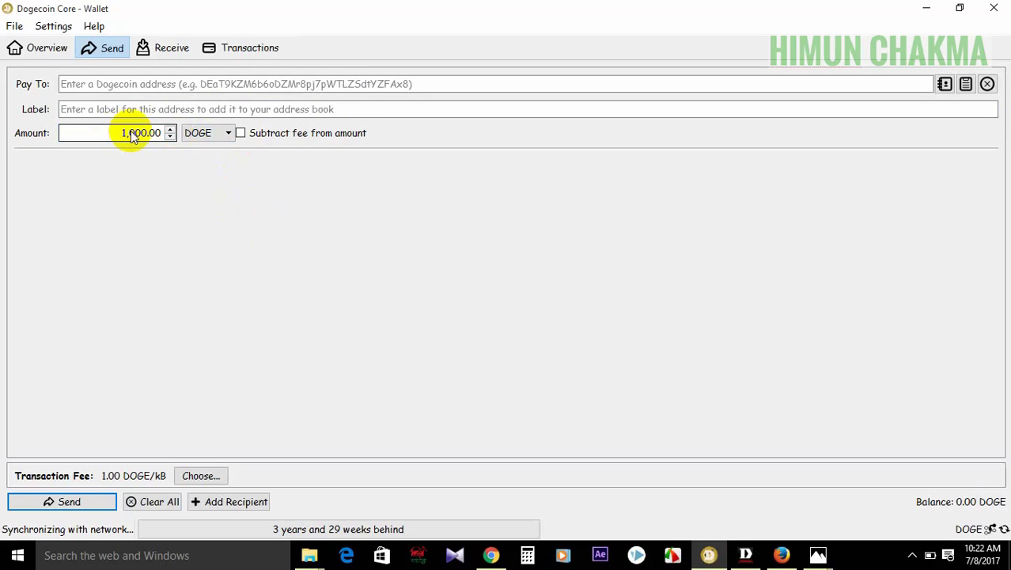
pyautogui.click(212, 133)
pyautogui.click(226, 145)
pyautogui.click(201, 220)
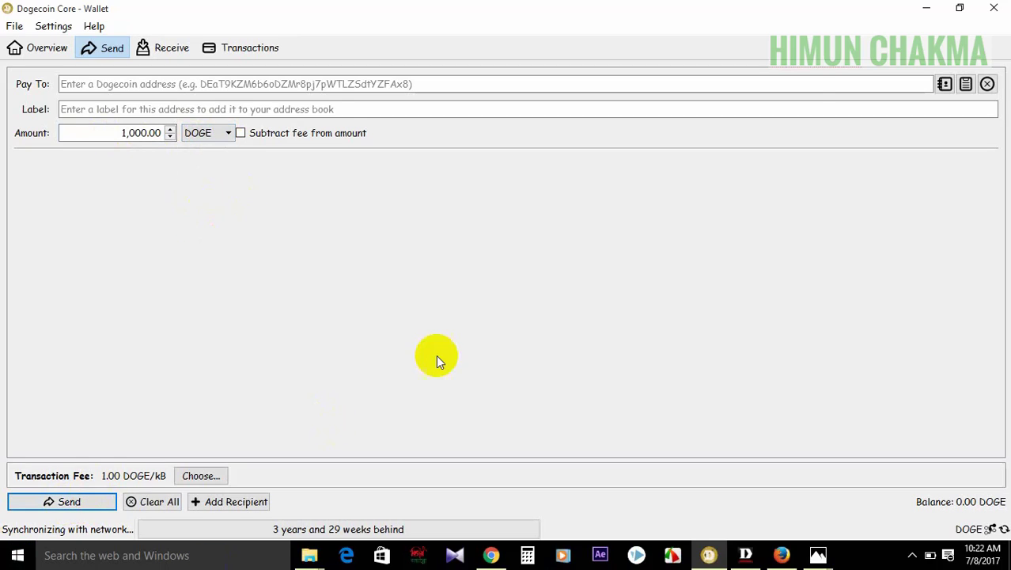
pyautogui.click(937, 6)
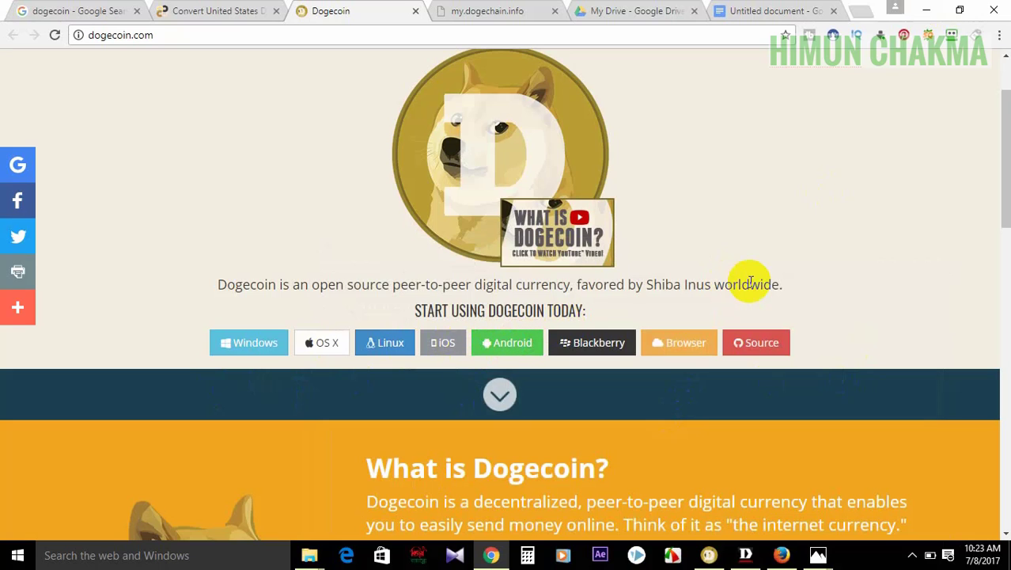
# - Scroll my.dogechain.info down to the new, existing and paper wallet buttons and dismiss the RoboForm notice
pyautogui.click(1005, 133)
pyautogui.moveTo(1005, 133); pyautogui.dragTo(1004, 372)
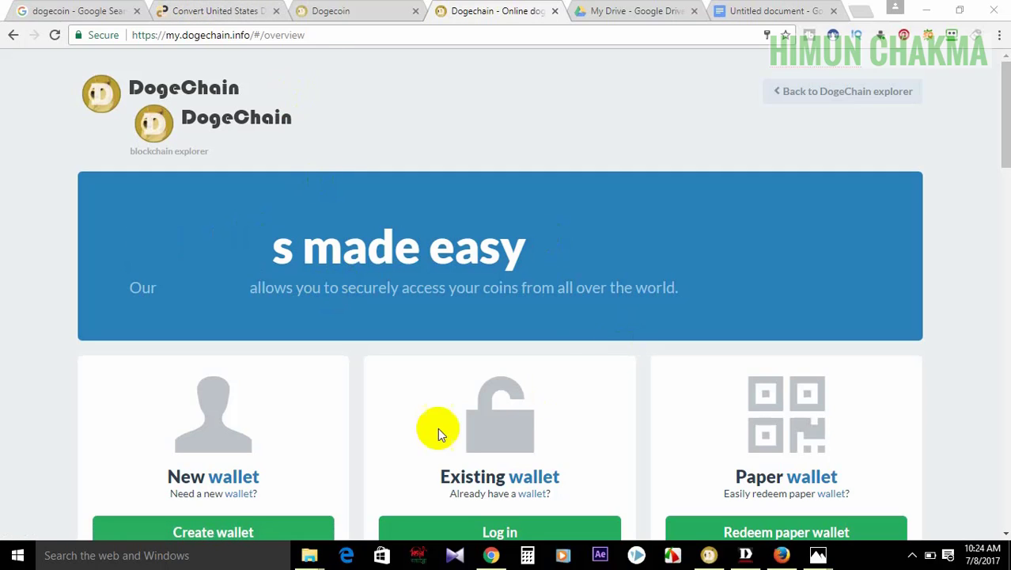
pyautogui.moveTo(1004, 97); pyautogui.dragTo(1007, 136)
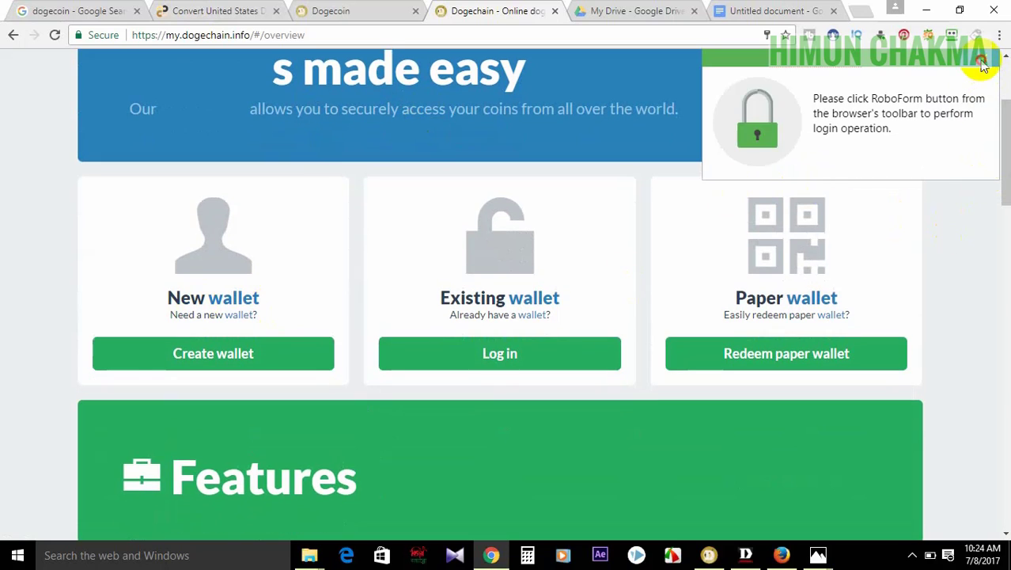
pyautogui.click(982, 66)
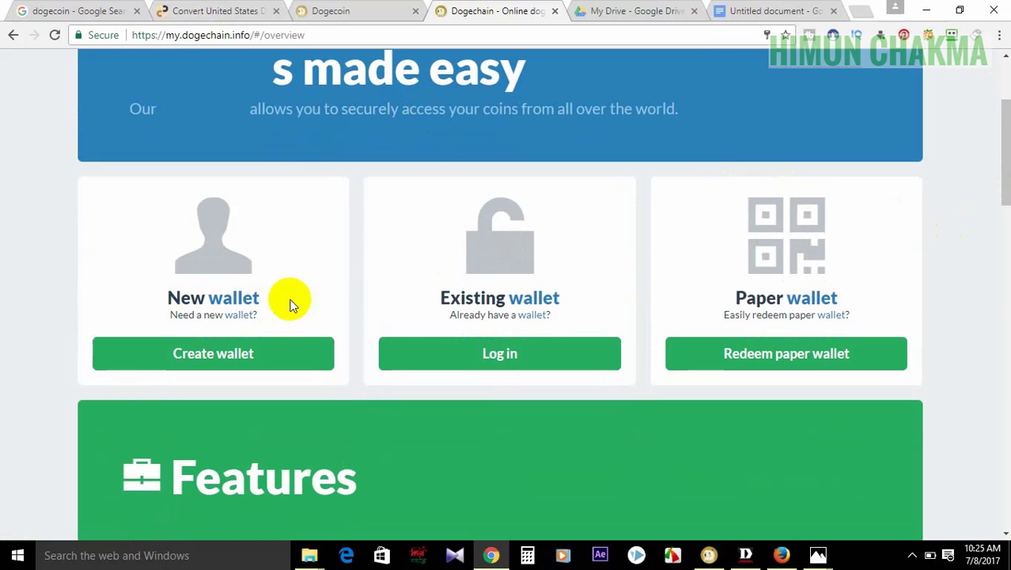
# - Open the new-wallet form, autofill the saved e-mail and password, and submit a verification password
pyautogui.click(237, 352)
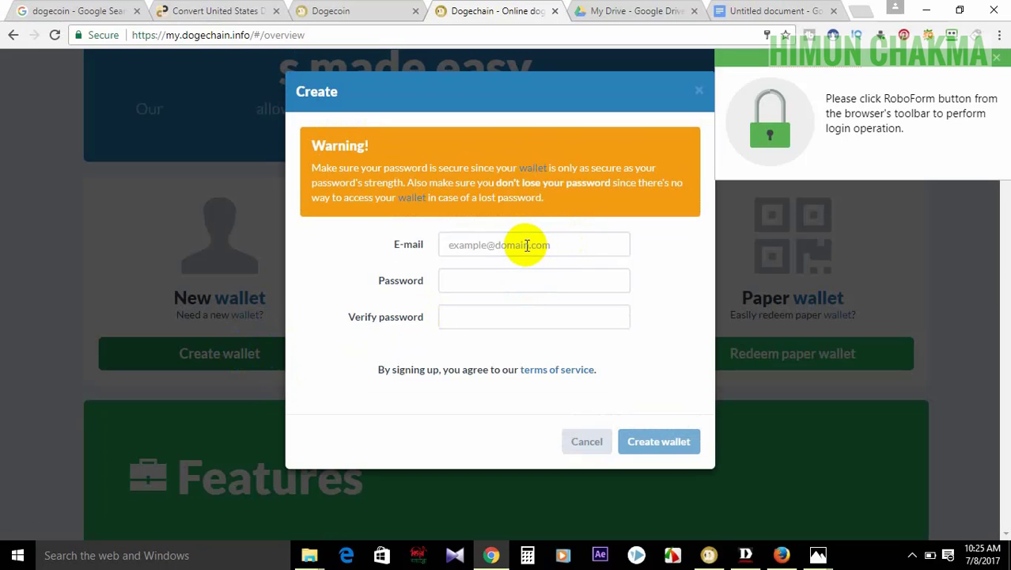
pyautogui.click(527, 245)
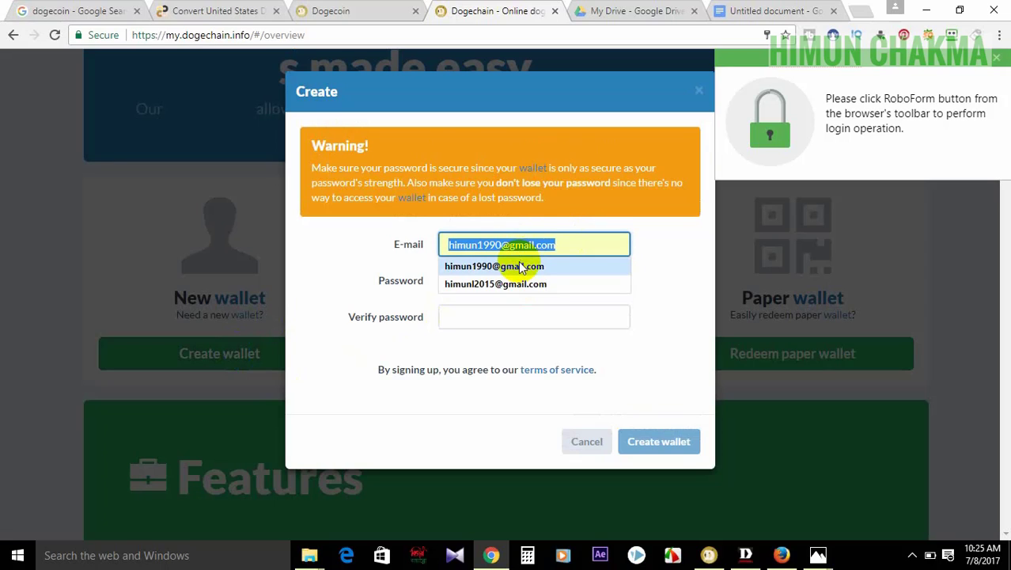
pyautogui.click(518, 265)
pyautogui.click(485, 281)
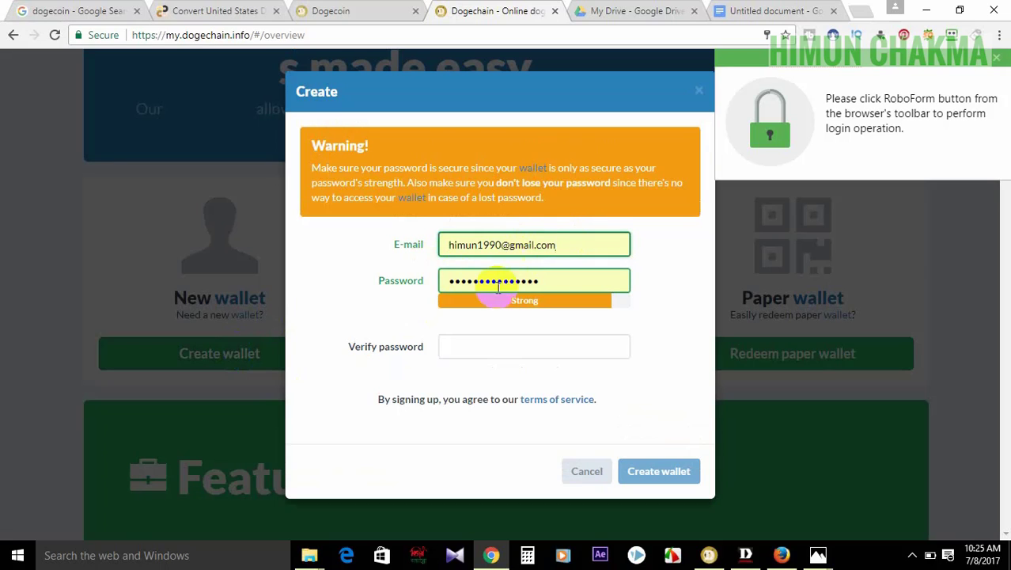
pyautogui.click(544, 282)
pyautogui.click(545, 283)
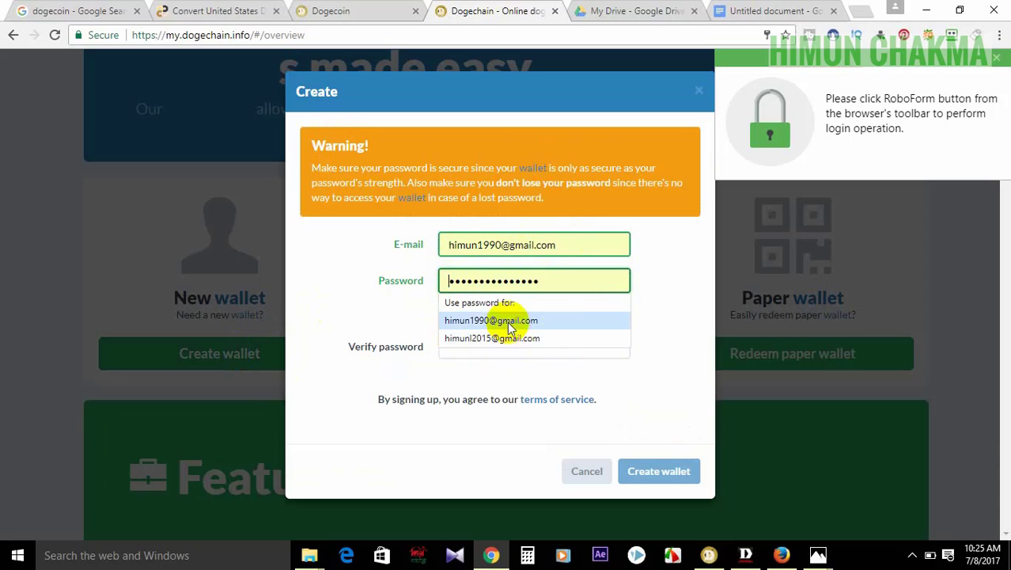
pyautogui.click(512, 356)
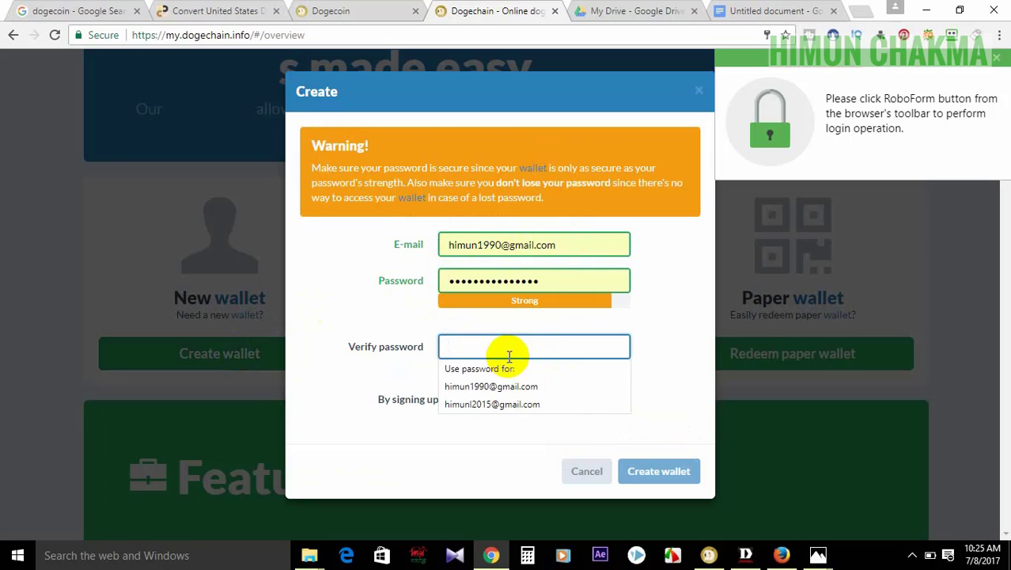
pyautogui.write('h')
pyautogui.press('BackSpace')
pyautogui.write('•••')
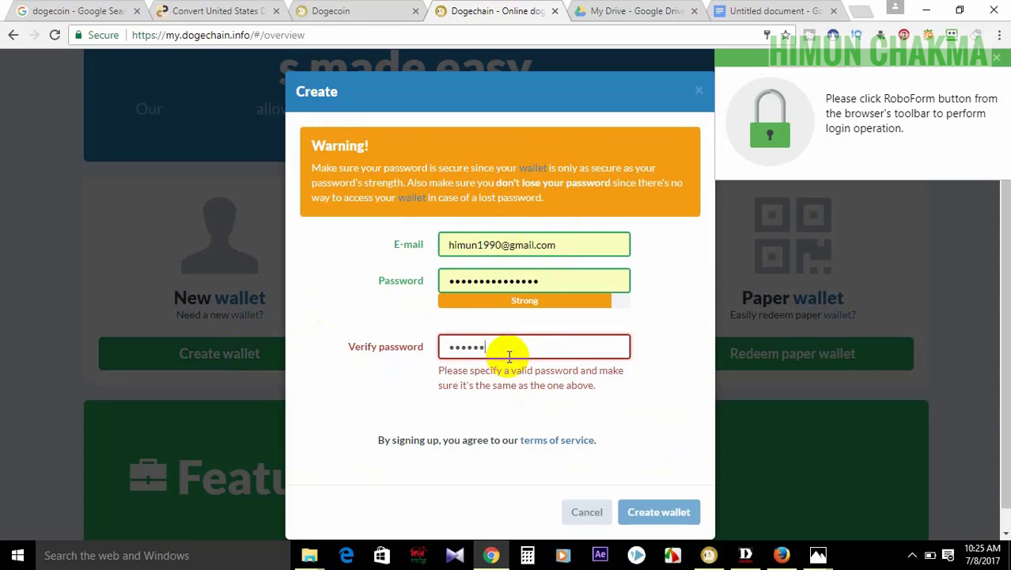
pyautogui.press('Return')
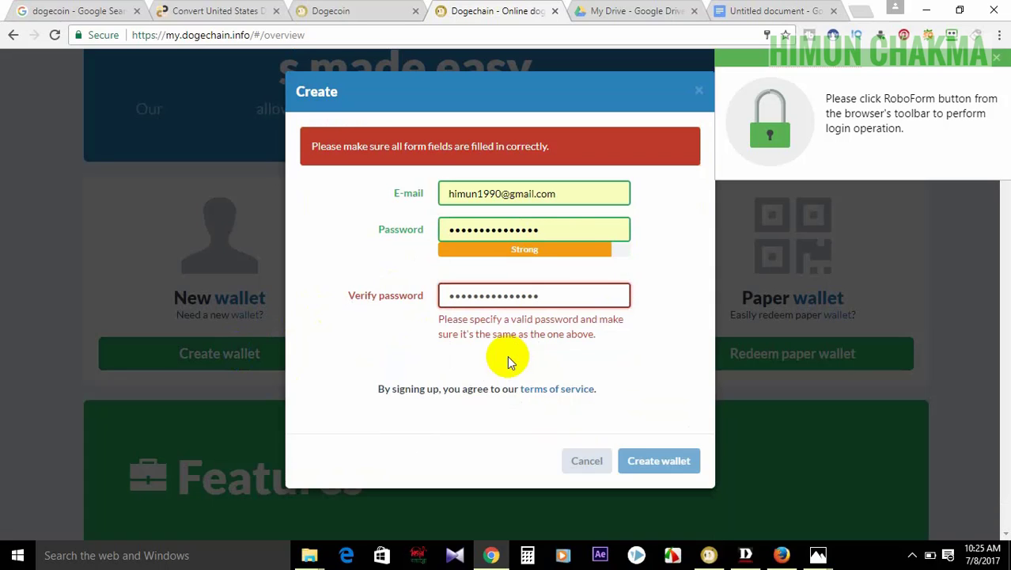
# - Clear and re-enter the wallet password in the sign-up form, then close the form
pyautogui.click(635, 392)
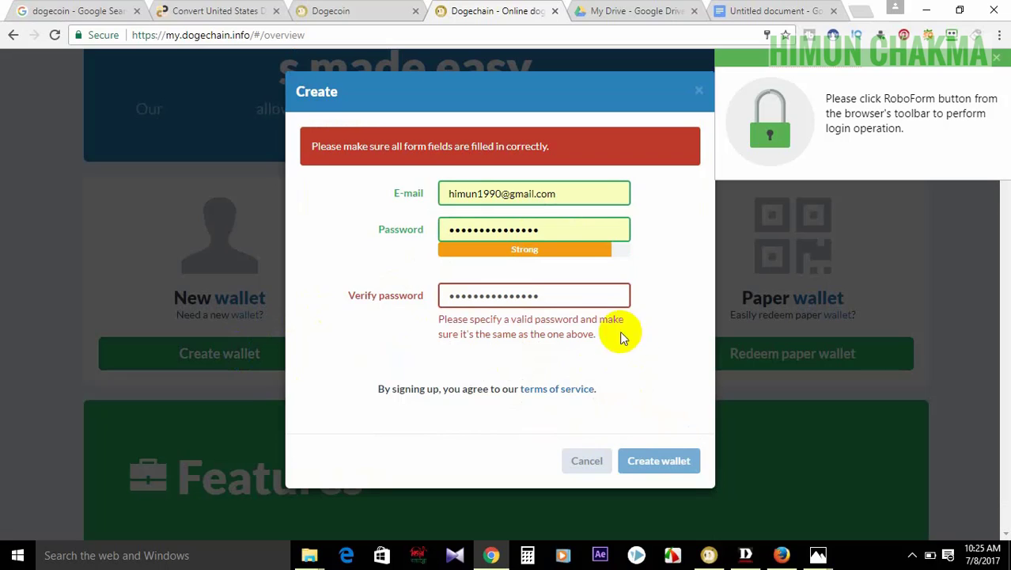
pyautogui.doubleClick(553, 229)
pyautogui.press('BackSpace')
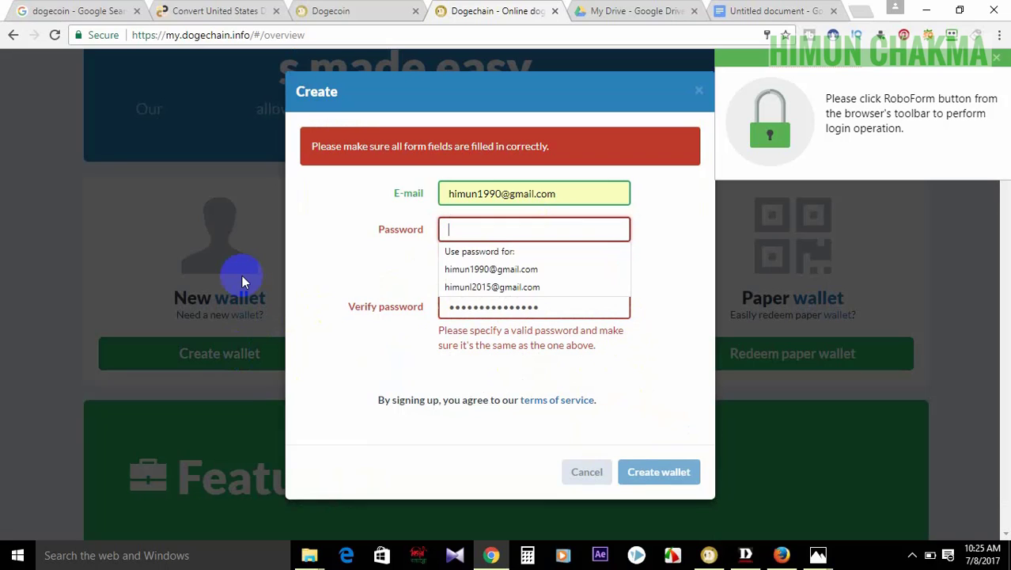
pyautogui.write('•')
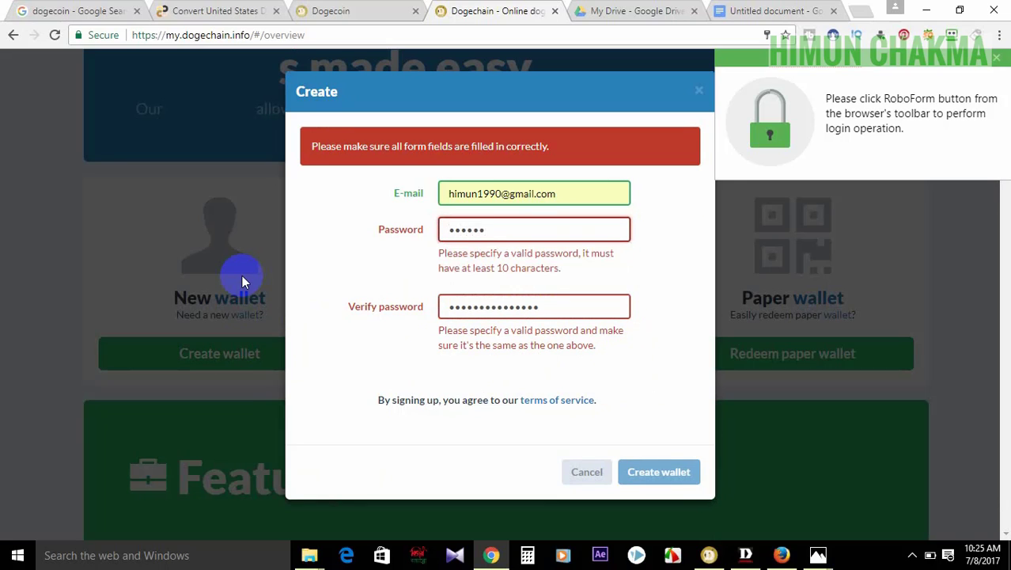
pyautogui.press('BackSpace')
pyautogui.press('BackSpace')
pyautogui.press('BackSpace')
pyautogui.press('BackSpace')
pyautogui.write('•••')
pyautogui.press('BackSpace')
pyautogui.press('BackSpace')
pyautogui.press('BackSpace')
pyautogui.write('•••••••••••')
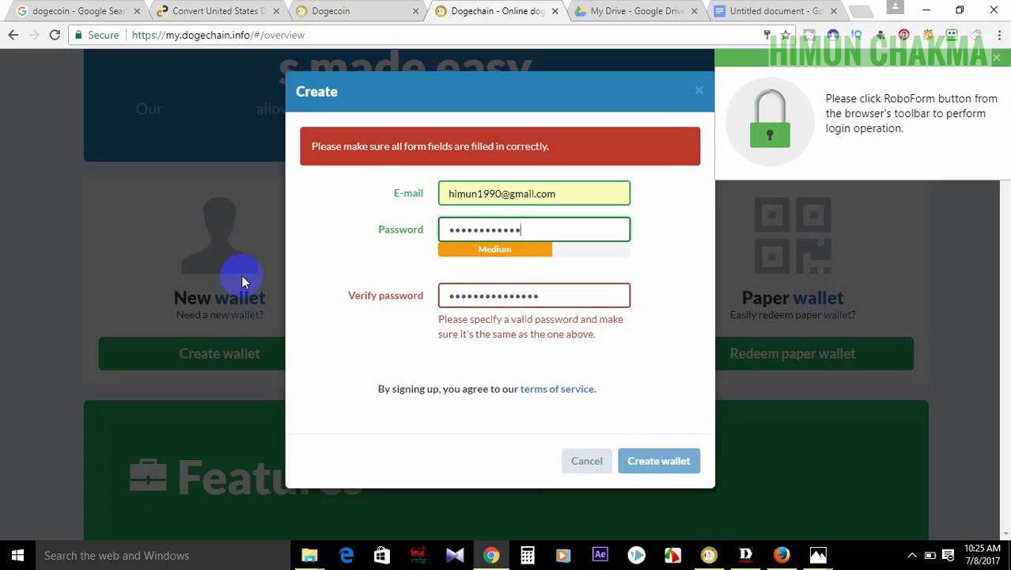
pyautogui.write('•••')
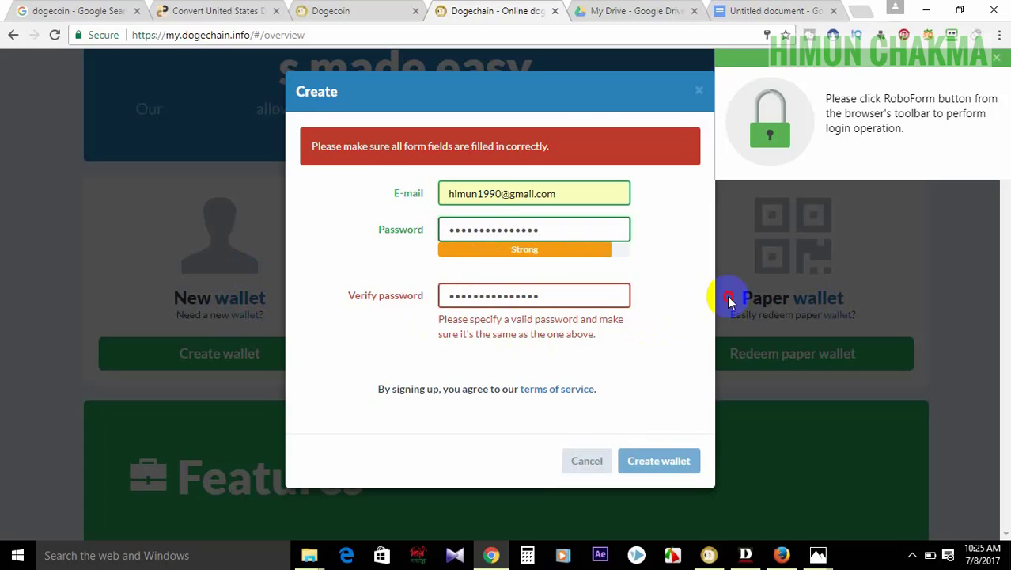
pyautogui.click(727, 295)
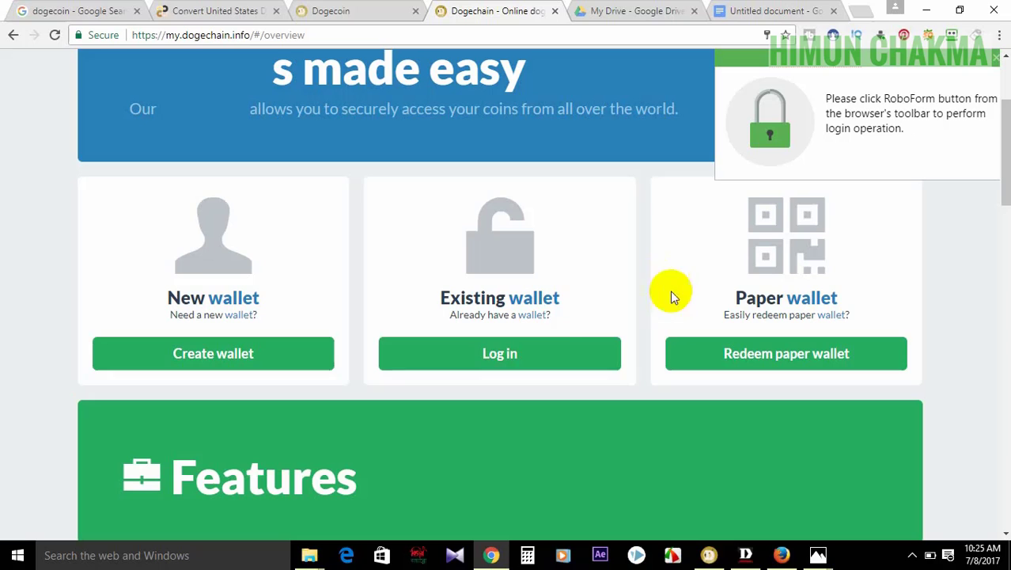
# - Reopen the sign-up form, enter a matching password and confirmation, then close it without creating a wallet
pyautogui.click(255, 354)
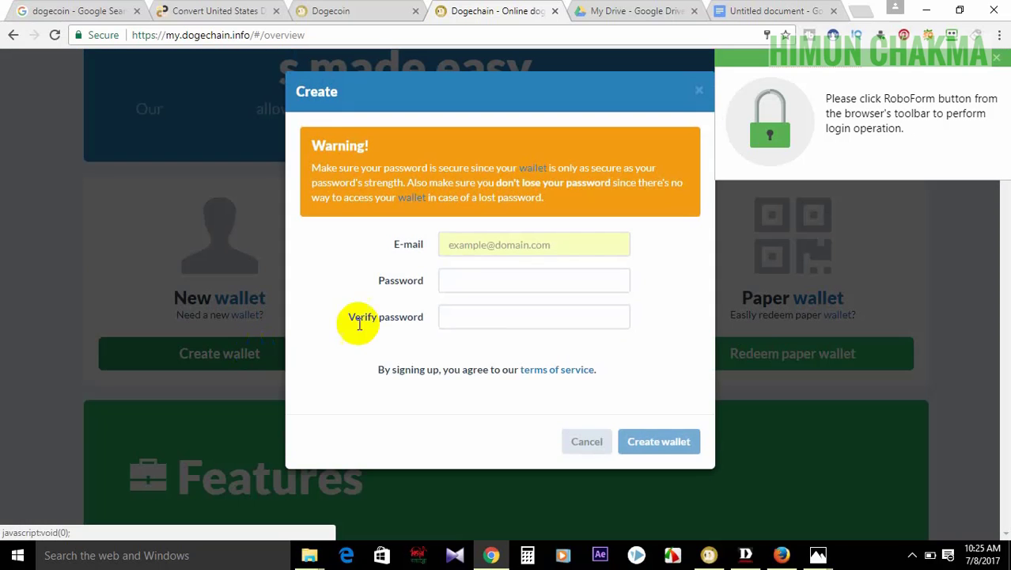
pyautogui.click(484, 284)
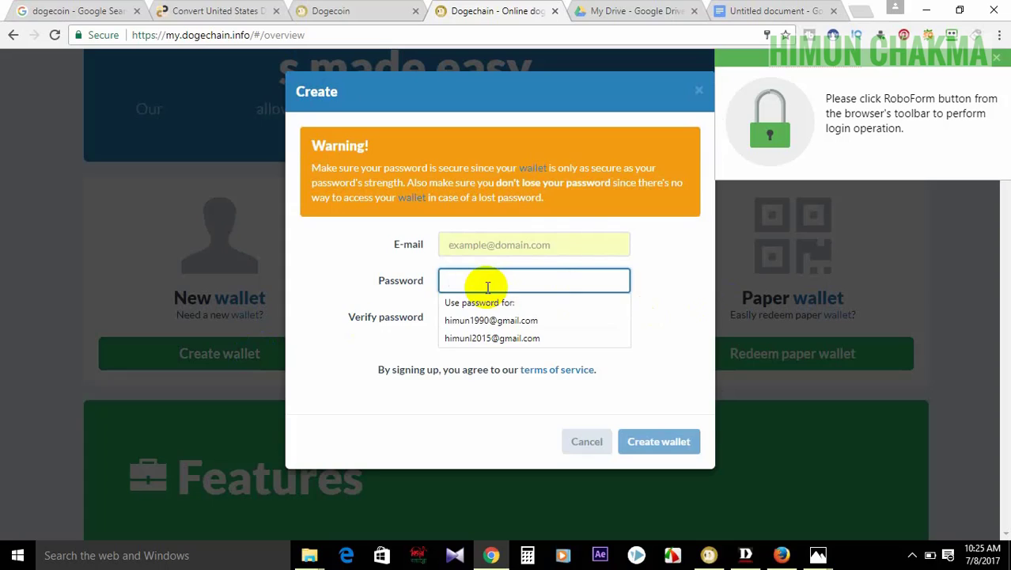
pyautogui.write('••')
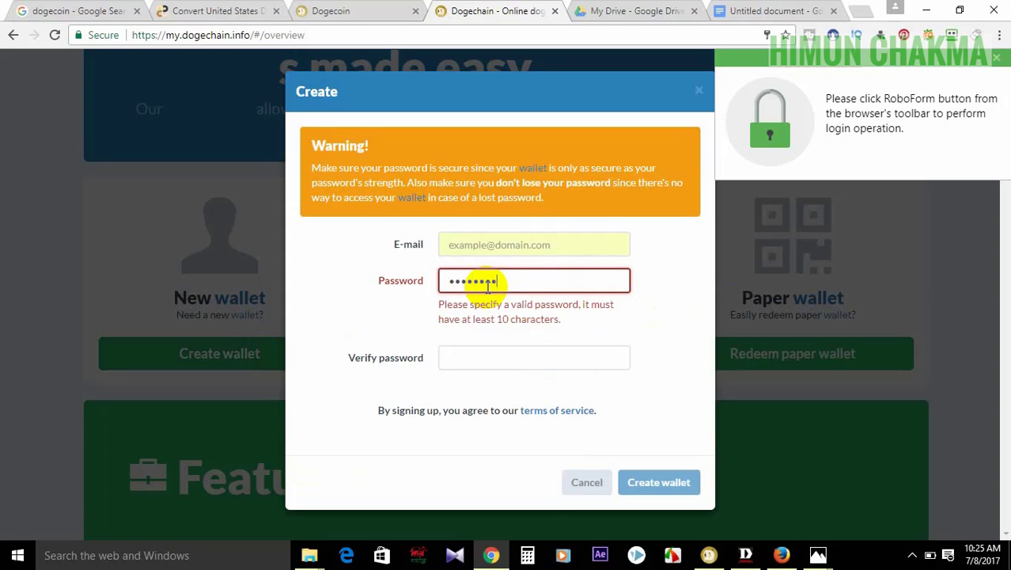
pyautogui.write('••••••••')
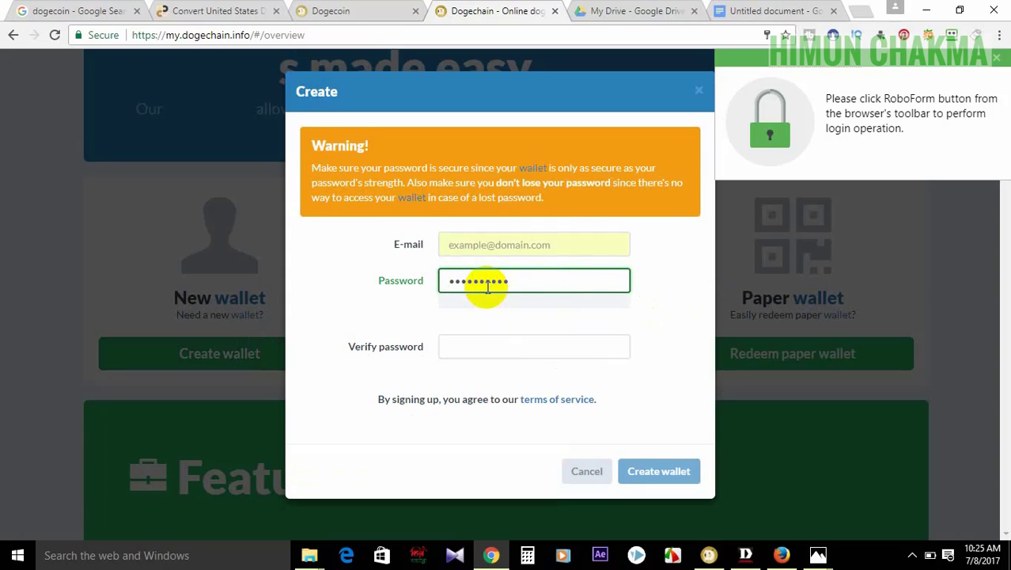
pyautogui.click(479, 346)
pyautogui.write('••')
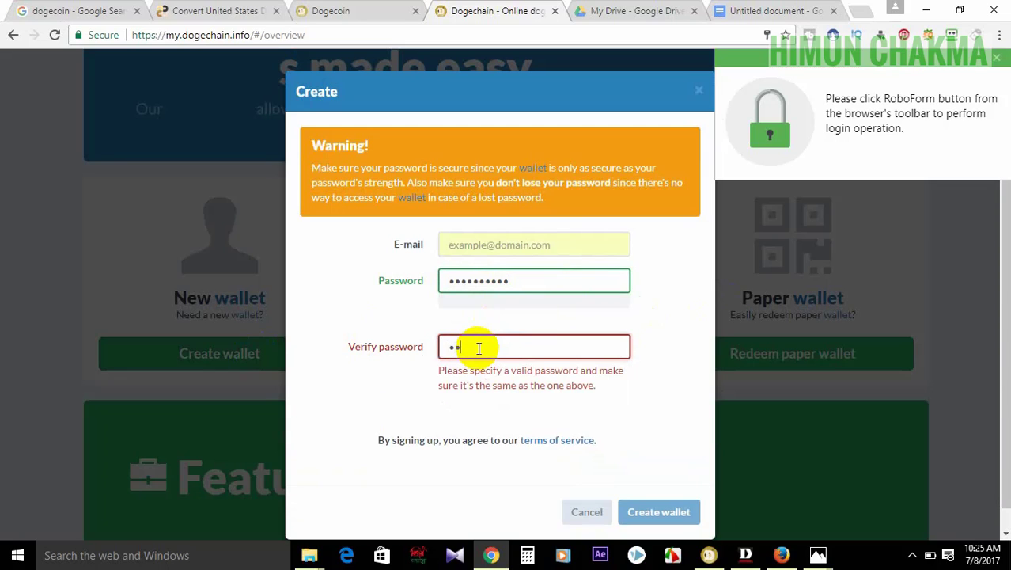
pyautogui.write('••••••••')
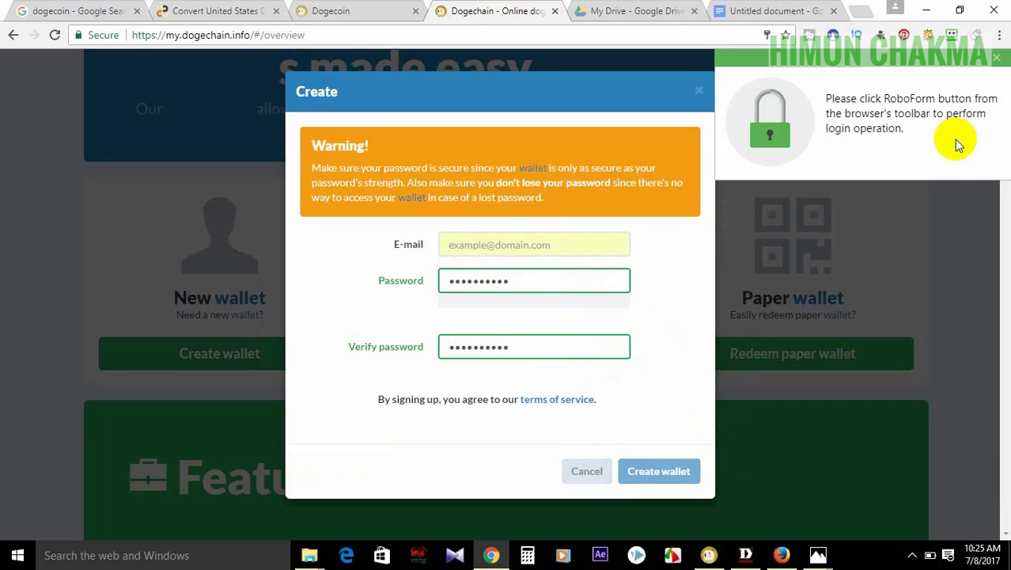
pyautogui.click(700, 91)
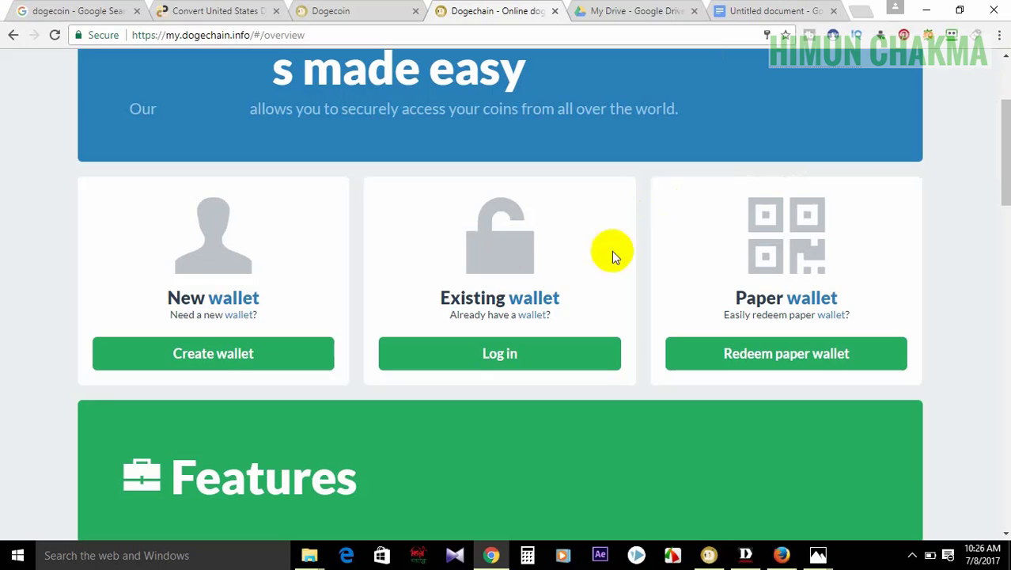
# - Log in with the autofilled Wallet ID and password, letting Chrome update its saved password
pyautogui.click(514, 353)
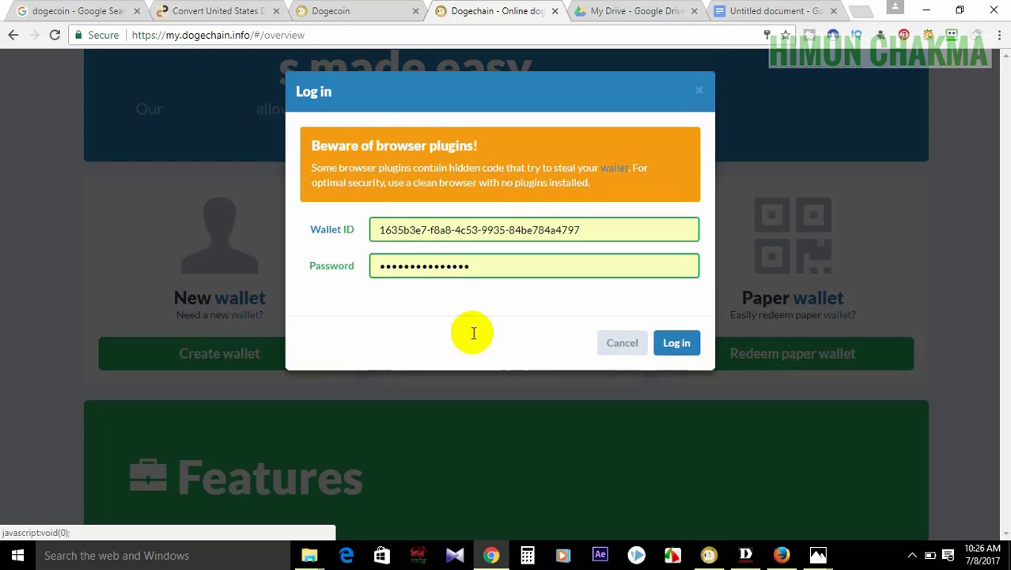
pyautogui.click(679, 343)
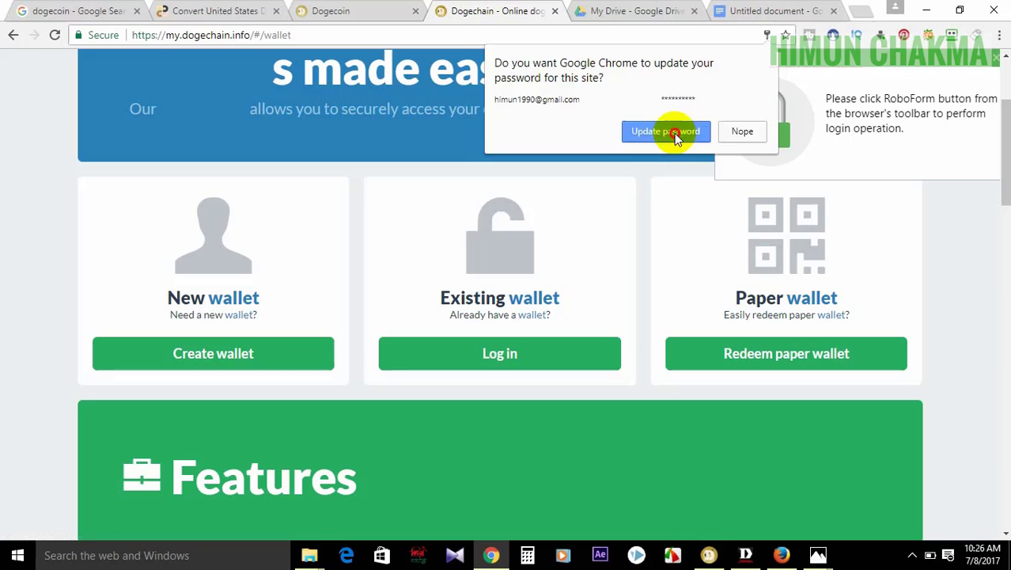
pyautogui.click(674, 133)
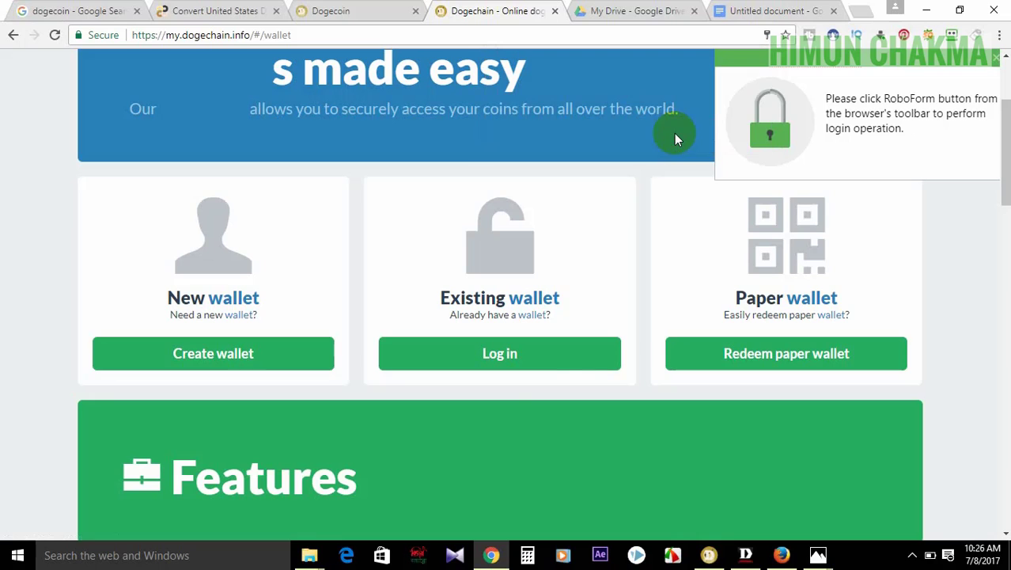
pyautogui.click(506, 355)
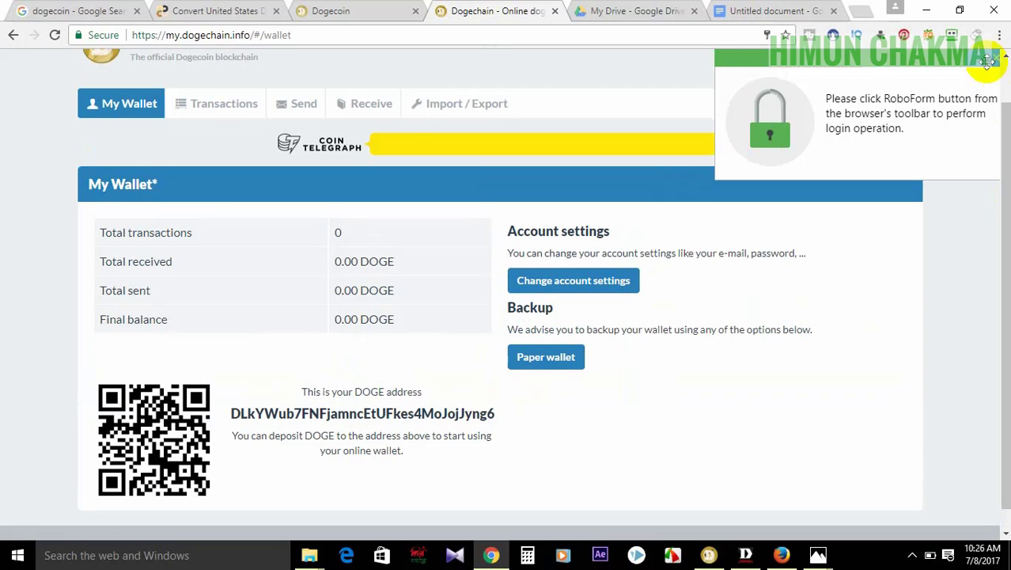
# - Scroll to the QR code, then select the wallet's DOGE address and copy it
pyautogui.scroll(1, 1005, 115)
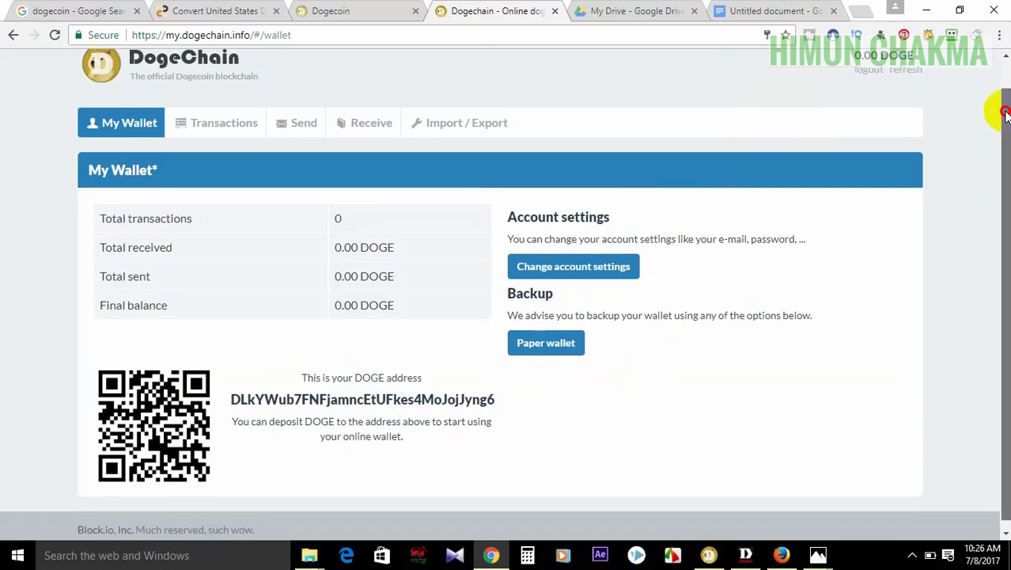
pyautogui.moveTo(1005, 114); pyautogui.dragTo(1005, 101)
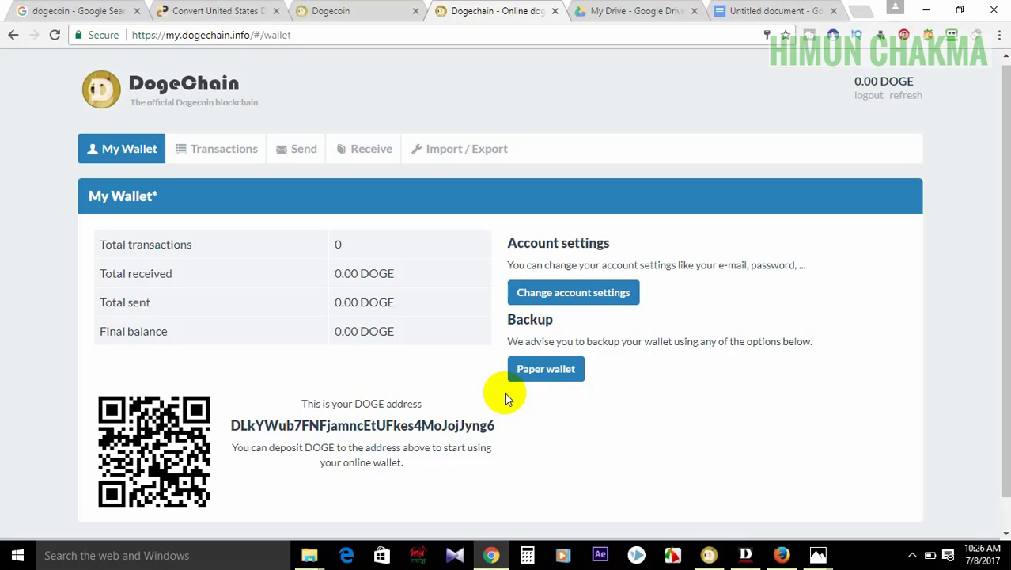
pyautogui.moveTo(1006, 87); pyautogui.dragTo(1006, 87)
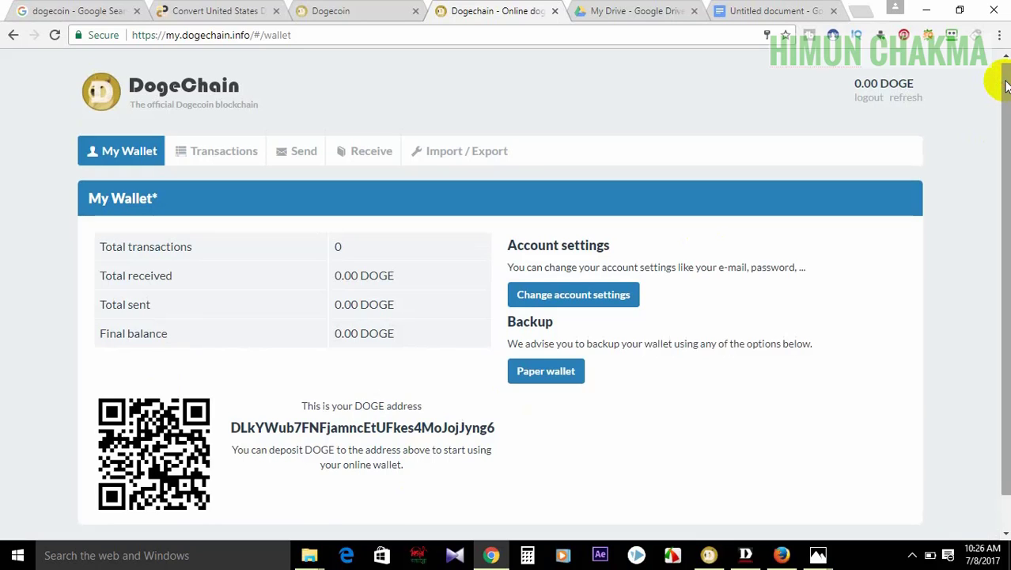
pyautogui.moveTo(1003, 87); pyautogui.dragTo(999, 101)
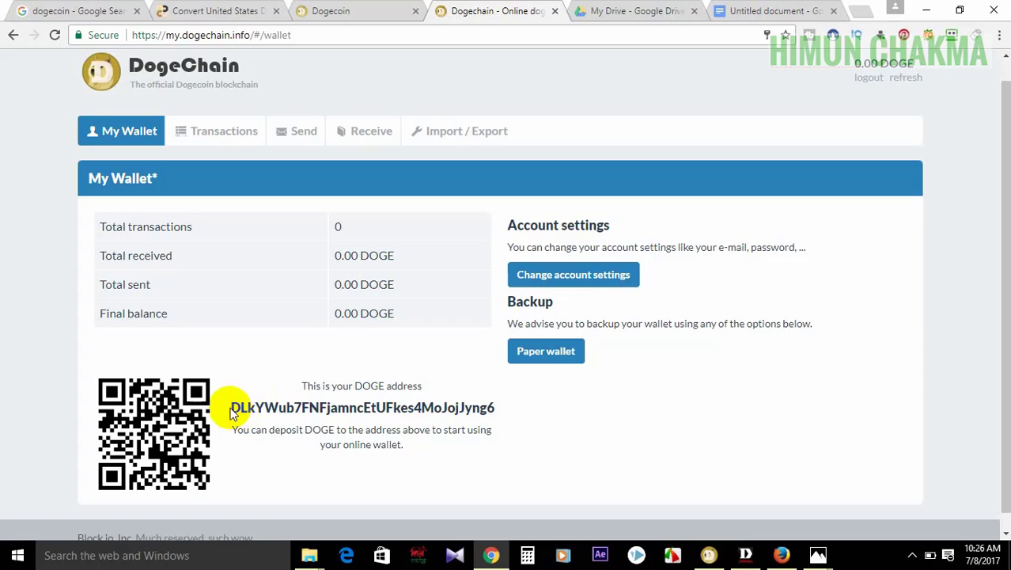
pyautogui.moveTo(229, 410); pyautogui.dragTo(500, 412)
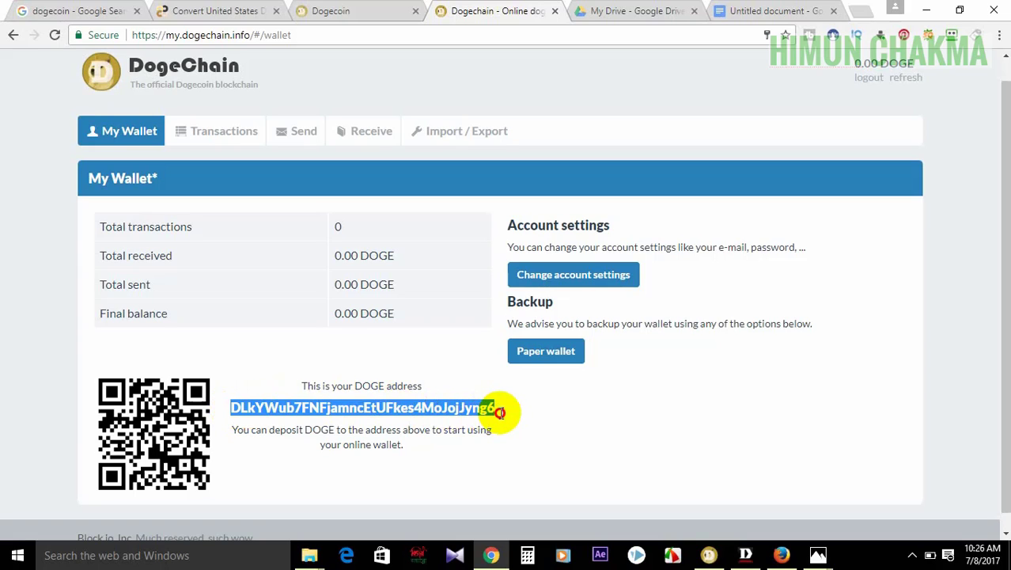
pyautogui.rightClick(472, 409)
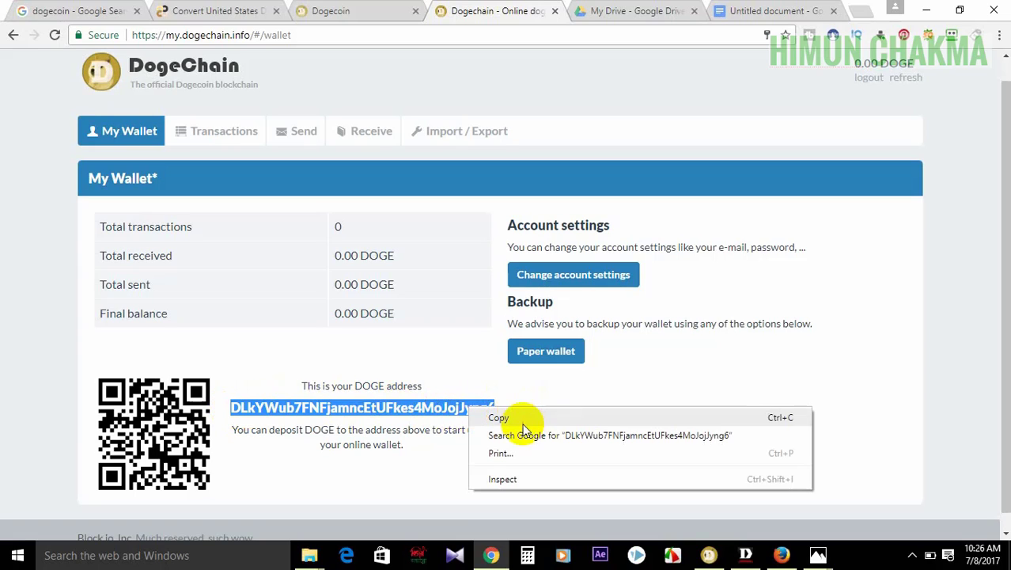
pyautogui.click(491, 416)
pyautogui.click(524, 431)
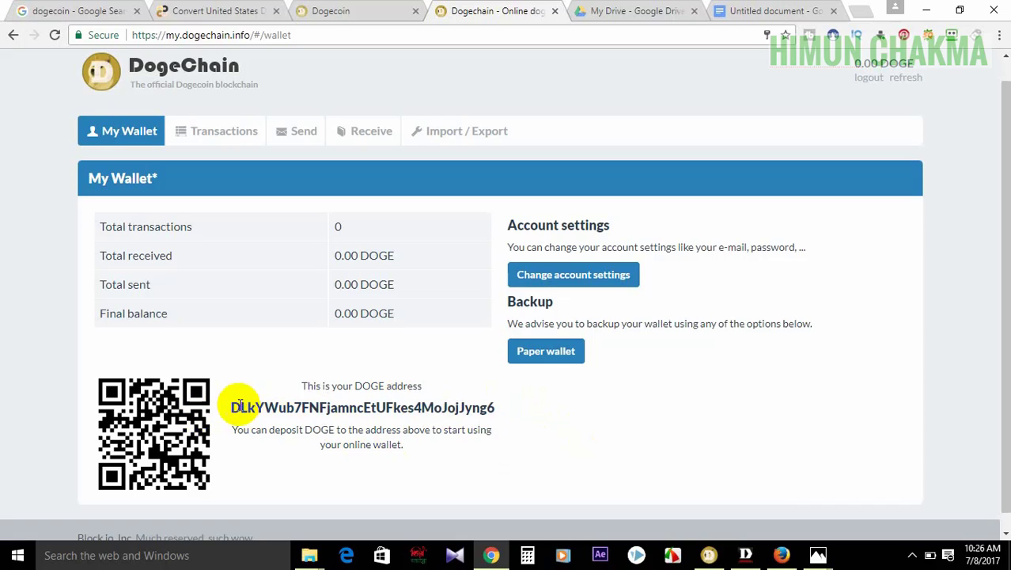
# - Reselect the full DOGE address and copy it again from the right-click menu
pyautogui.moveTo(229, 406); pyautogui.dragTo(522, 405)
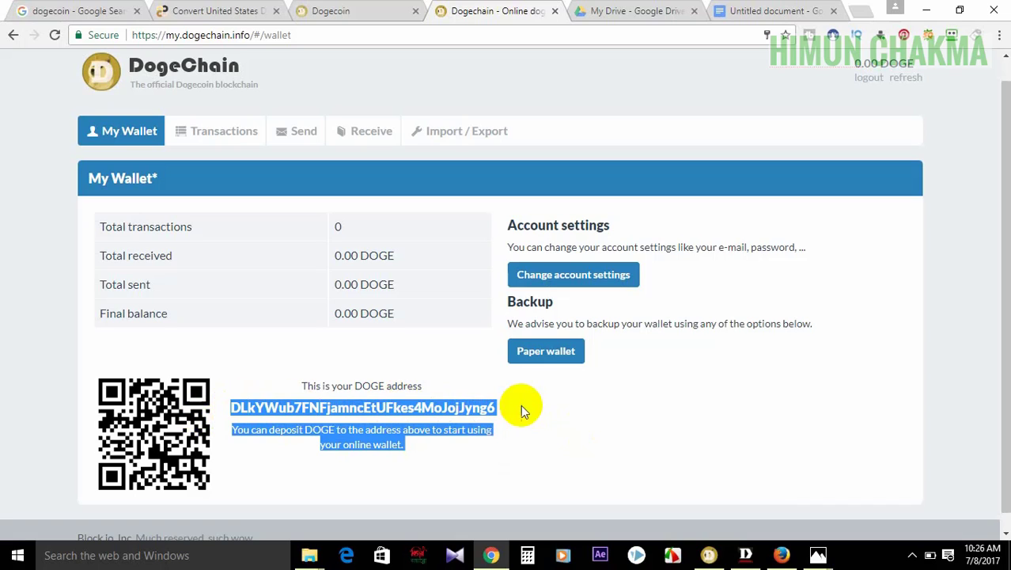
pyautogui.click(227, 407)
pyautogui.moveTo(231, 407); pyautogui.dragTo(498, 406)
pyautogui.click(498, 406)
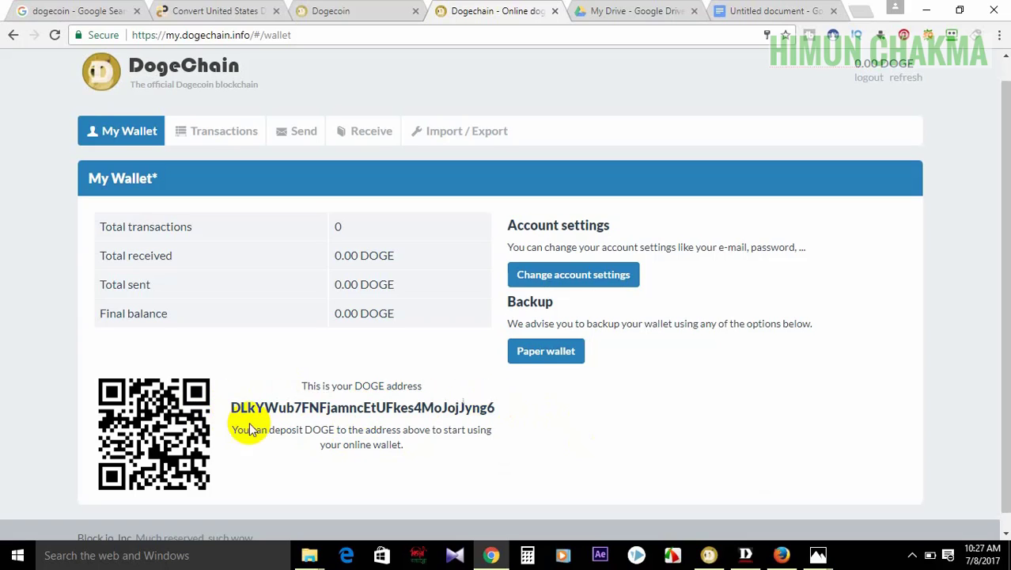
pyautogui.moveTo(231, 407); pyautogui.dragTo(498, 394)
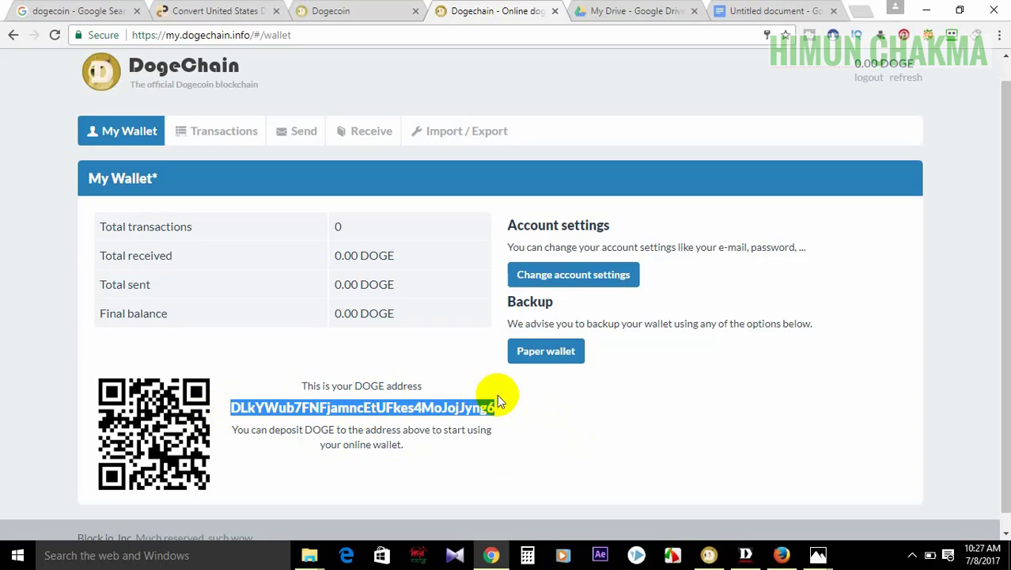
pyautogui.click(442, 408)
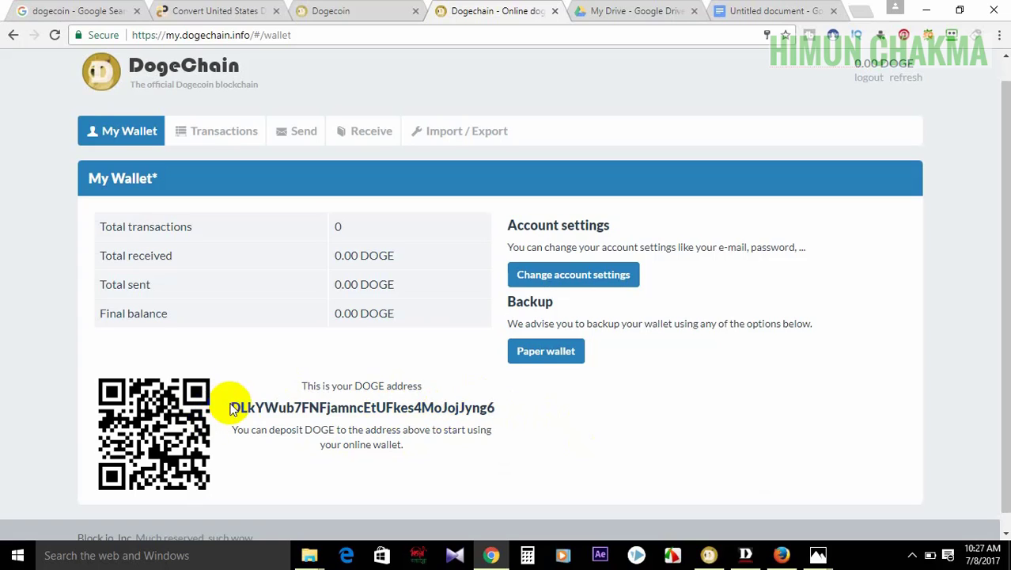
pyautogui.moveTo(231, 409); pyautogui.dragTo(492, 413)
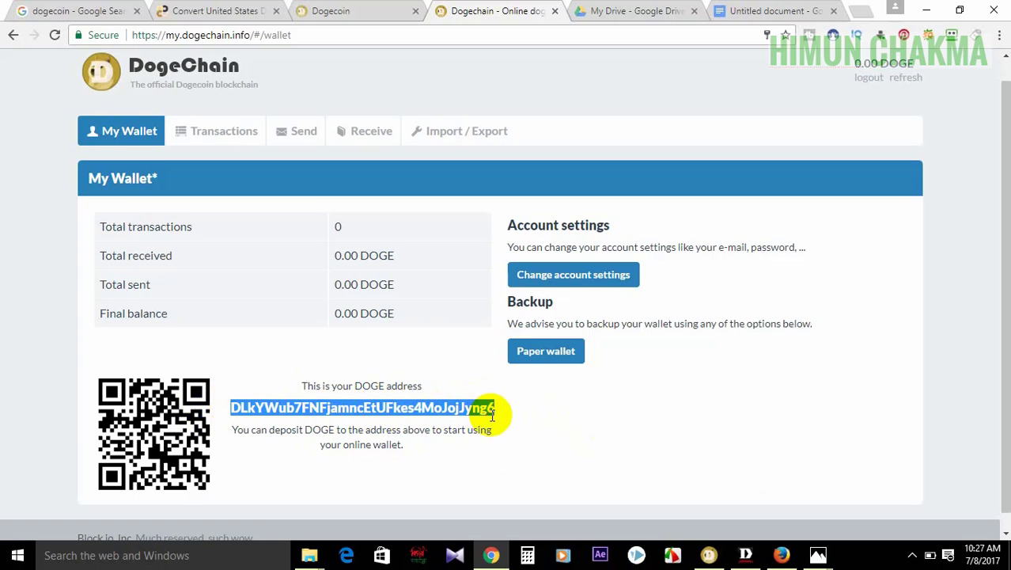
pyautogui.rightClick(467, 413)
pyautogui.click(642, 382)
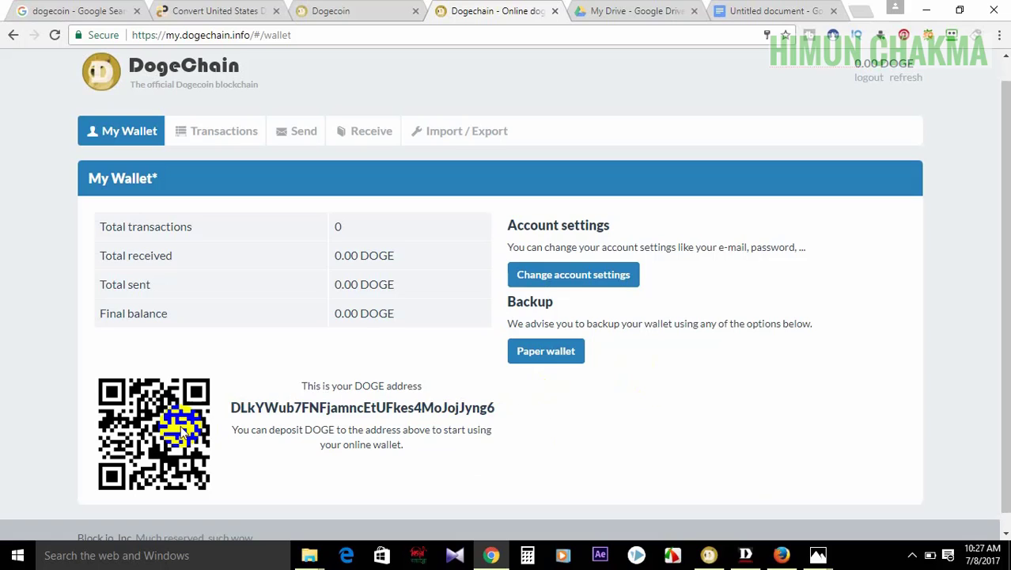
pyautogui.moveTo(232, 408); pyautogui.dragTo(496, 414)
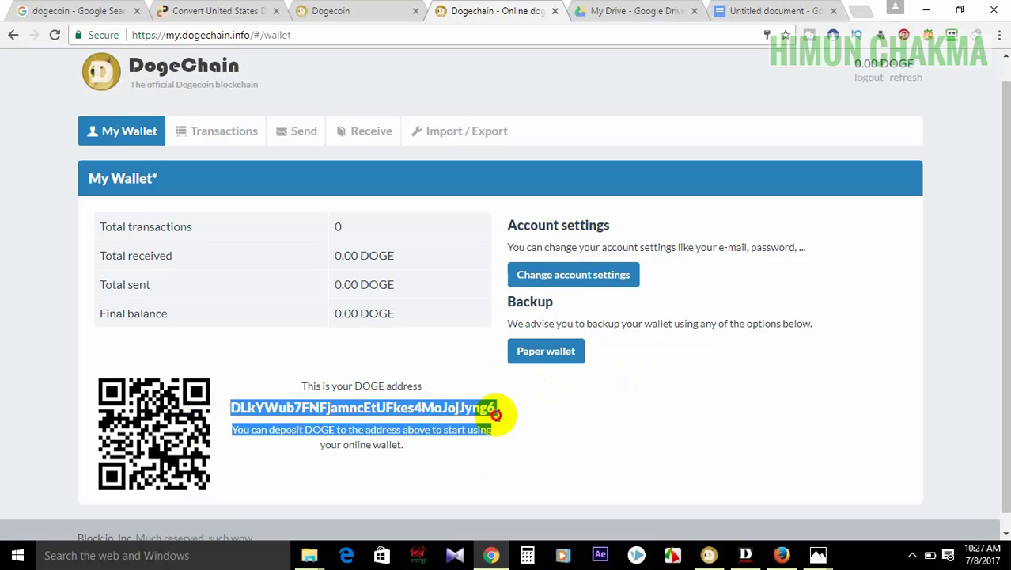
pyautogui.click(496, 414)
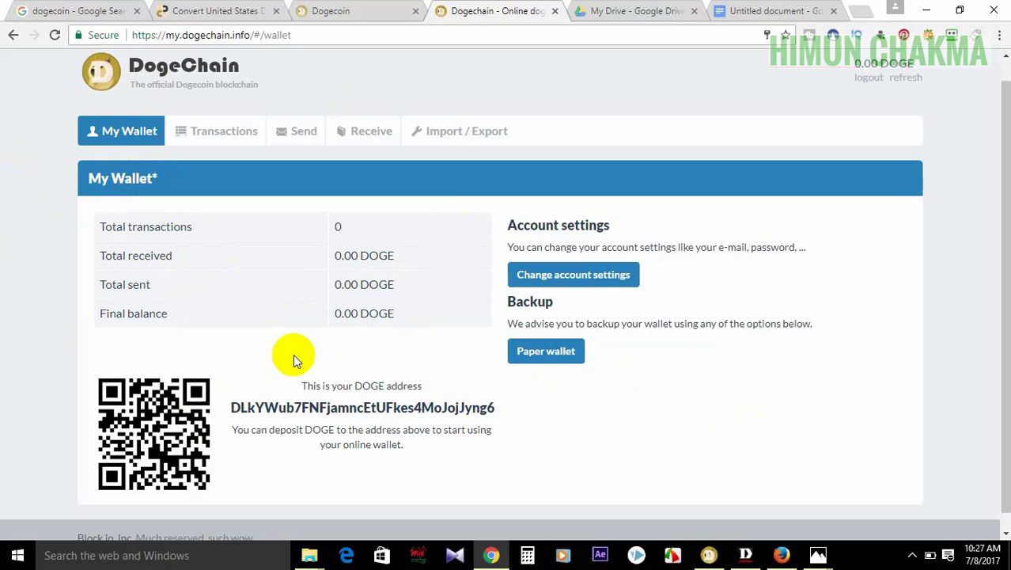
pyautogui.doubleClick(340, 227)
pyautogui.moveTo(434, 269); pyautogui.dragTo(274, 256)
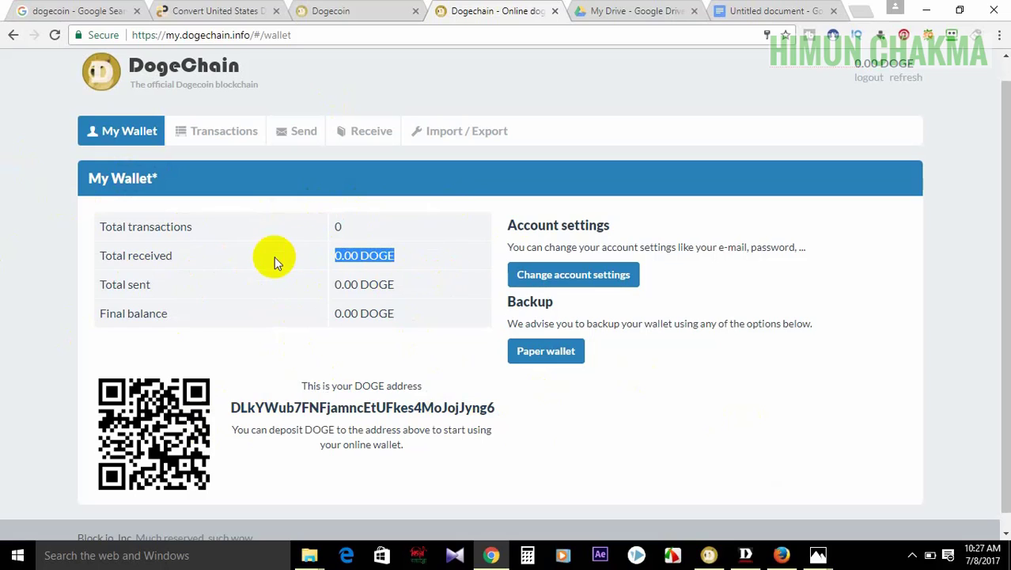
pyautogui.tripleClick(420, 288)
pyautogui.moveTo(420, 313); pyautogui.dragTo(327, 314)
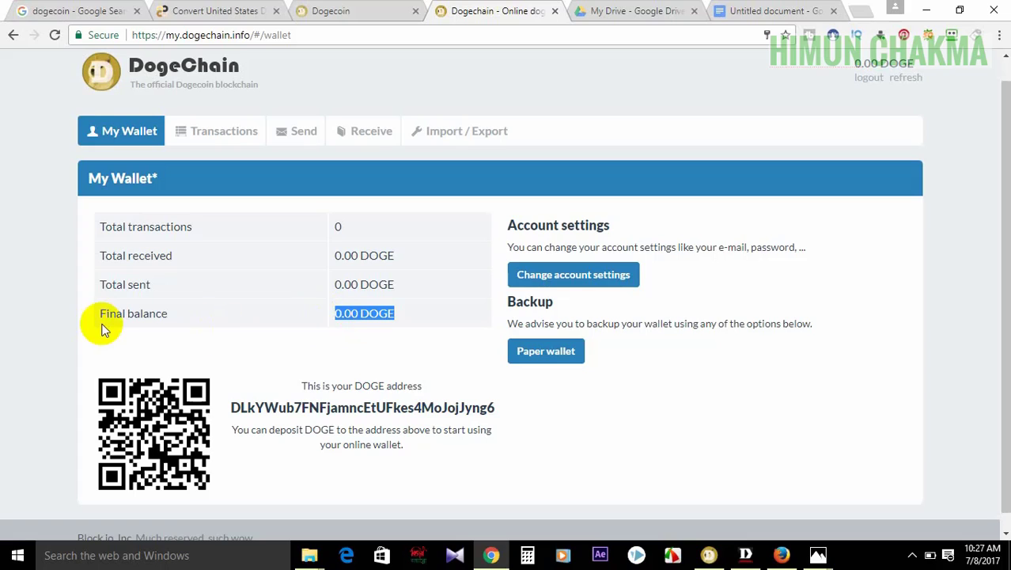
pyautogui.moveTo(128, 314); pyautogui.dragTo(332, 311)
pyautogui.click(332, 311)
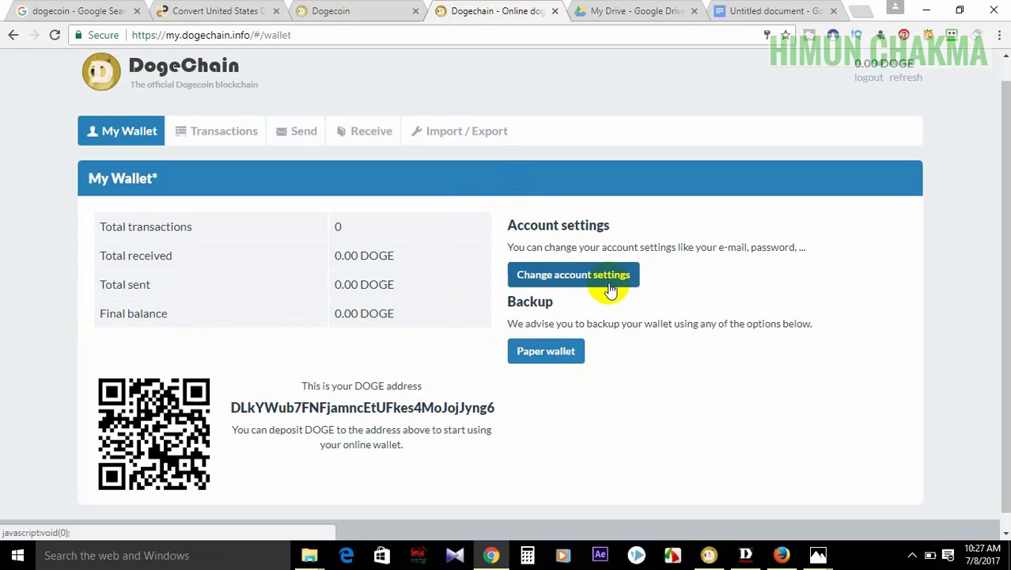
# - Open Change account settings and select the stored e-mail address in the Personal section
pyautogui.click(582, 279)
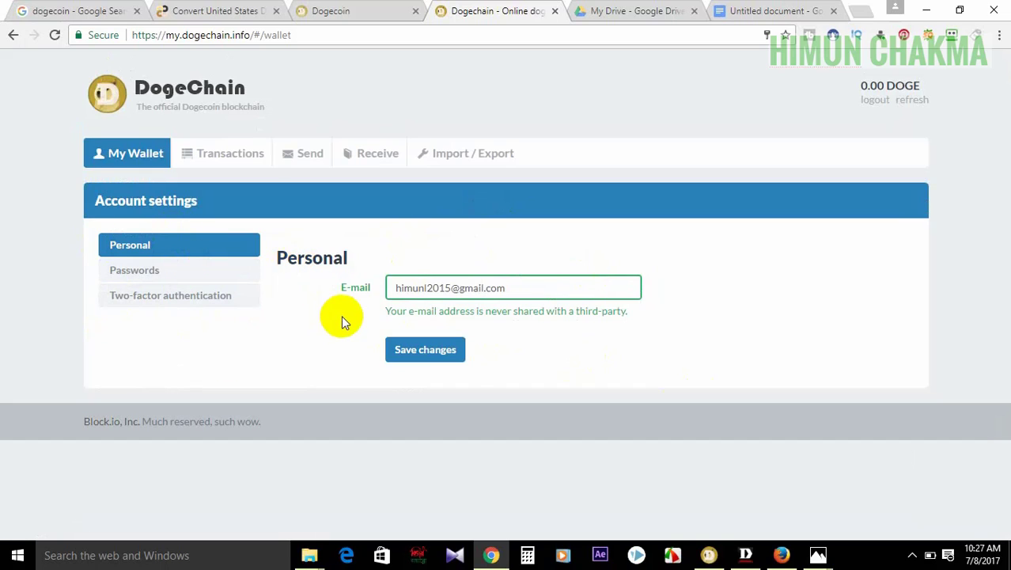
pyautogui.moveTo(517, 288); pyautogui.dragTo(274, 274)
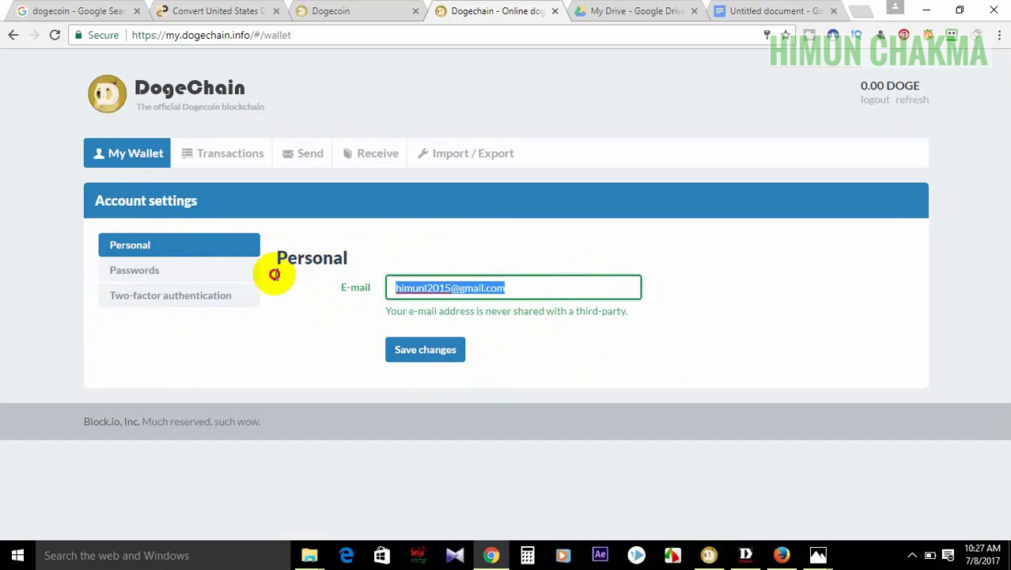
pyautogui.click(317, 314)
pyautogui.moveTo(509, 299); pyautogui.dragTo(289, 319)
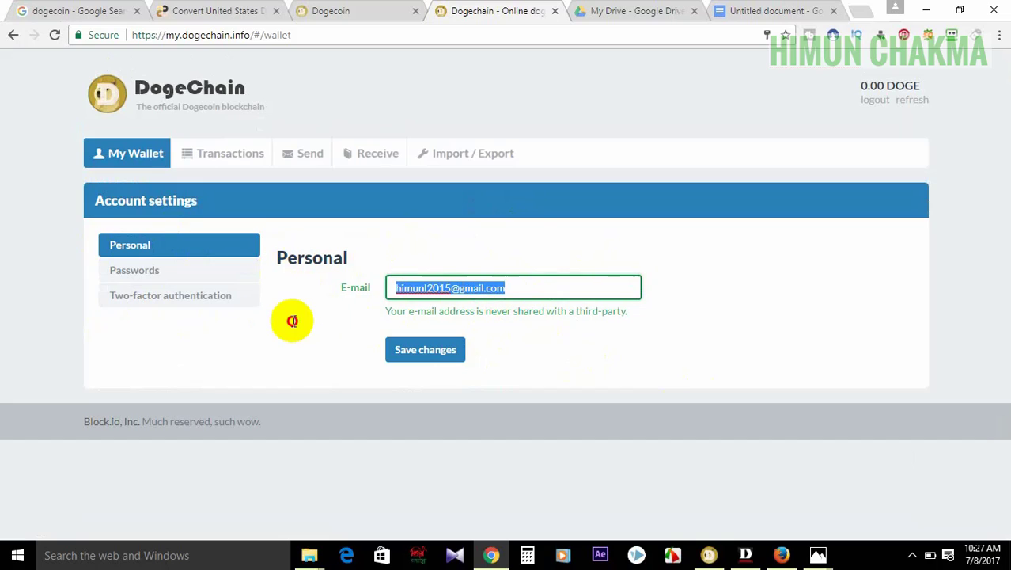
pyautogui.click(289, 319)
pyautogui.moveTo(524, 289); pyautogui.dragTo(197, 323)
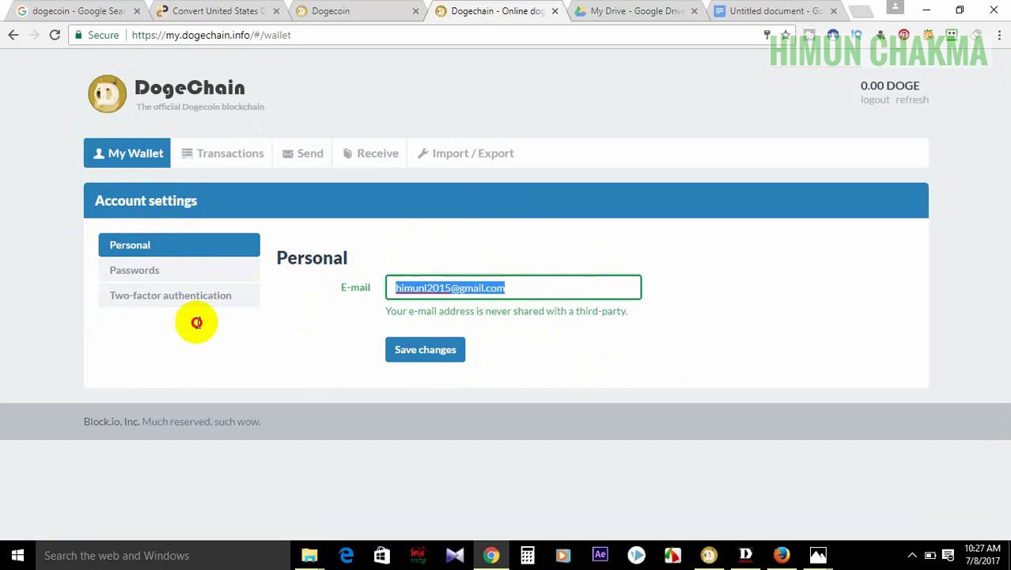
pyautogui.click(616, 296)
pyautogui.moveTo(515, 293); pyautogui.dragTo(194, 319)
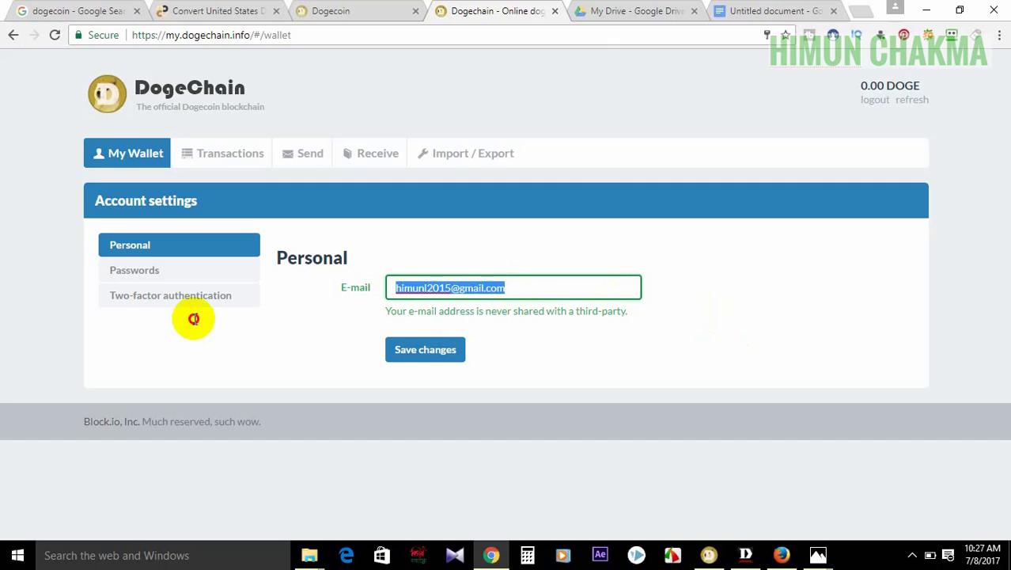
pyautogui.click(194, 321)
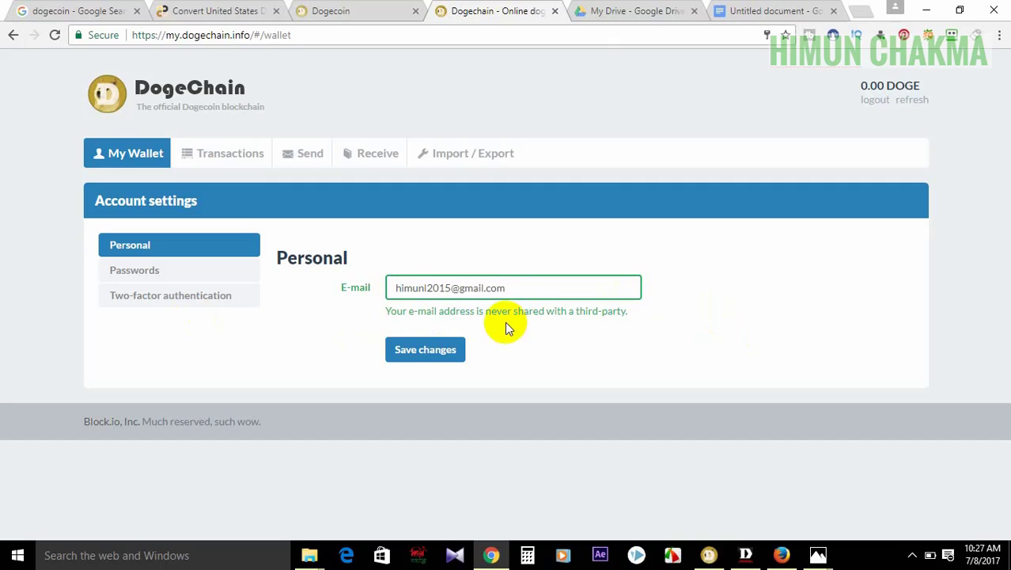
pyautogui.moveTo(521, 289); pyautogui.dragTo(223, 323)
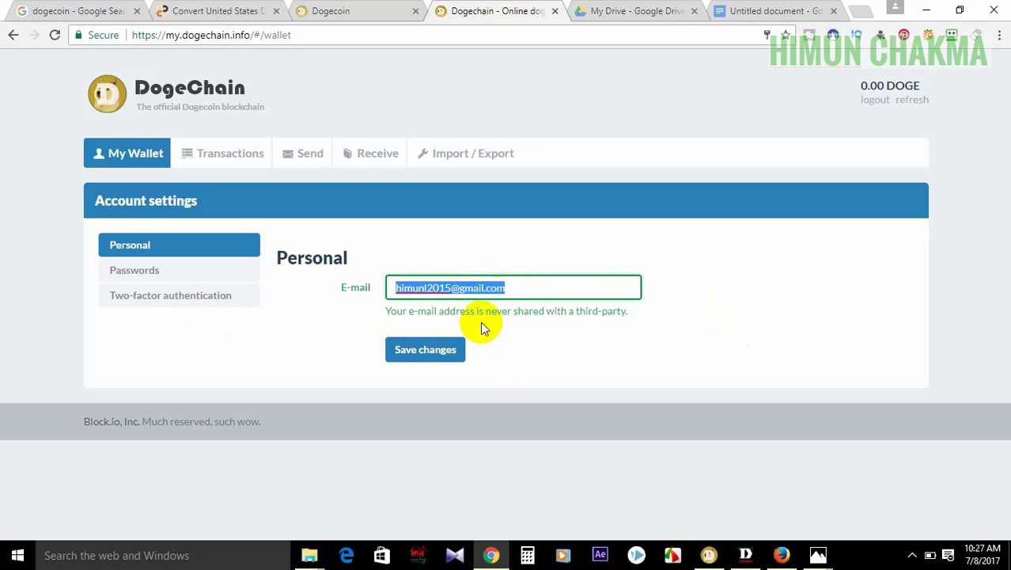
pyautogui.click(425, 357)
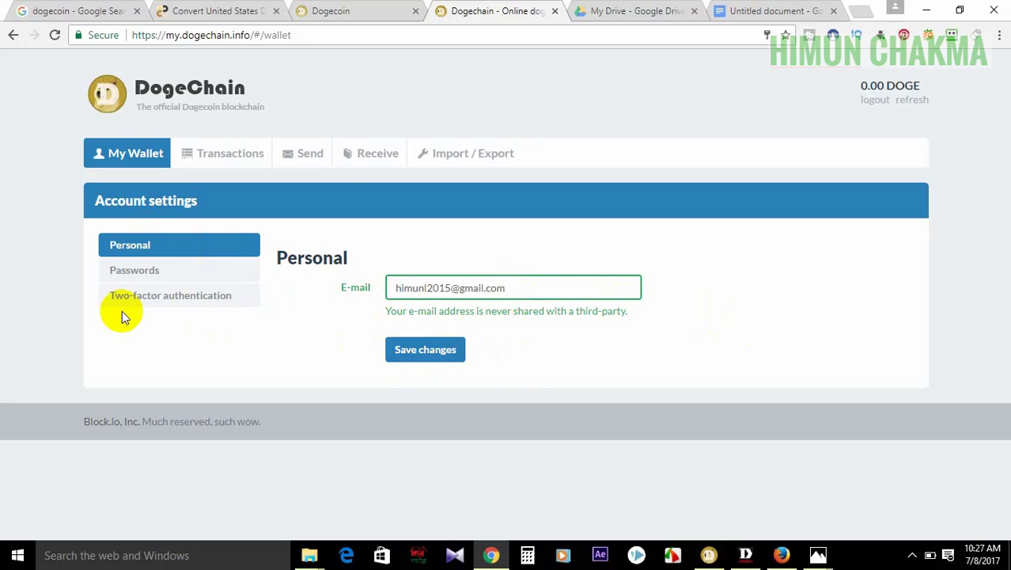
# - Look over the main password settings without setting a new password, then view the empty transaction list
pyautogui.click(150, 274)
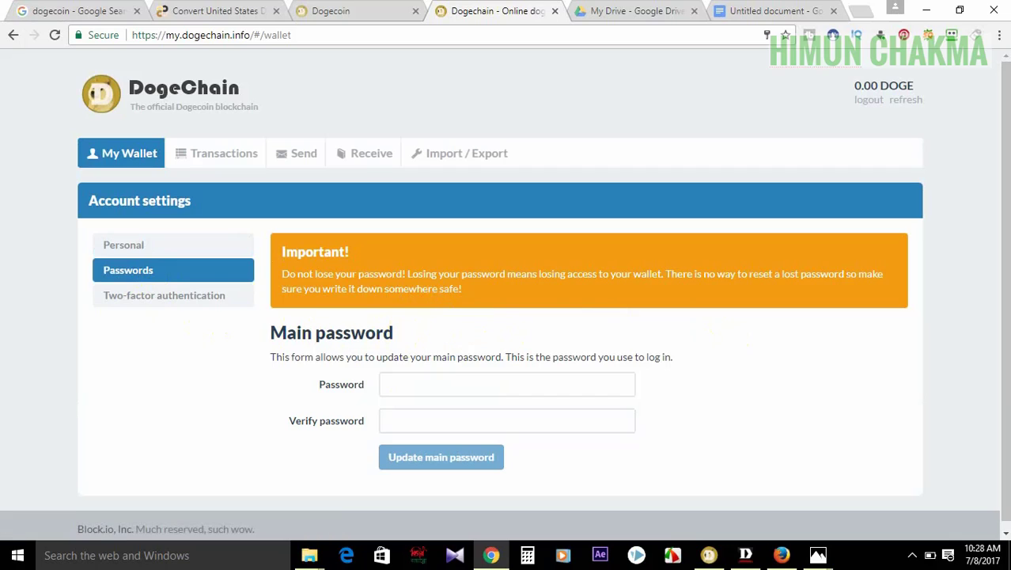
pyautogui.moveTo(1004, 133); pyautogui.dragTo(1006, 141)
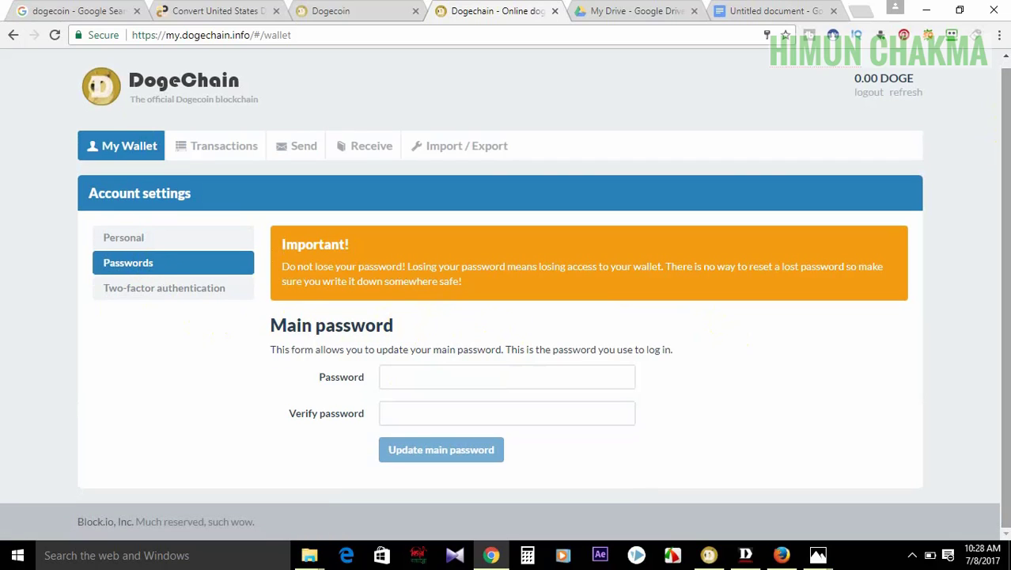
pyautogui.click(414, 376)
pyautogui.click(858, 373)
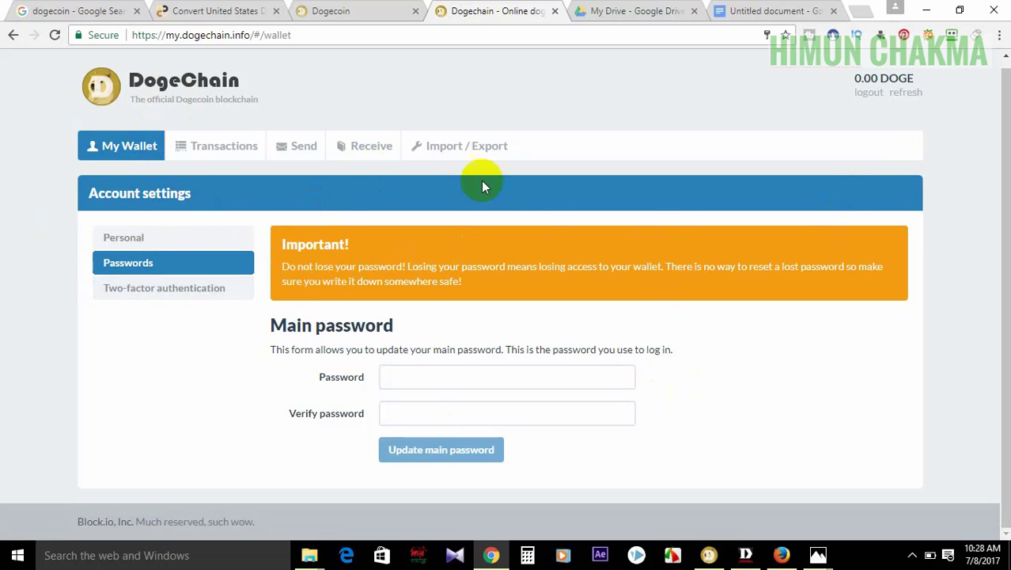
pyautogui.click(233, 138)
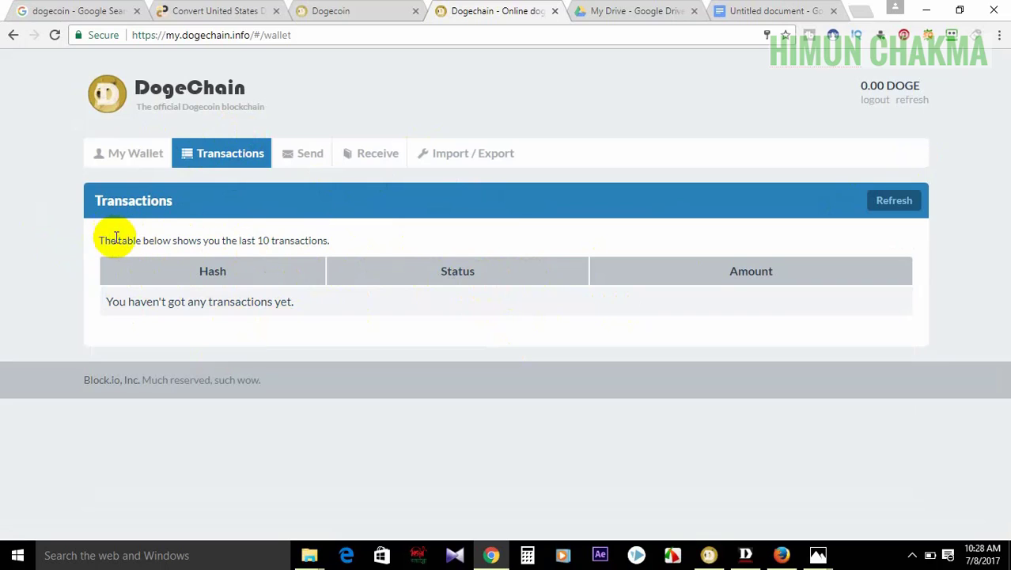
# - Open the Send form, showing an empty destination, 0.00 DOGE amount and 1.00 DOGE fee
pyautogui.moveTo(100, 240); pyautogui.dragTo(330, 242)
pyautogui.click(331, 242)
pyautogui.moveTo(257, 240); pyautogui.dragTo(293, 240)
pyautogui.click(370, 247)
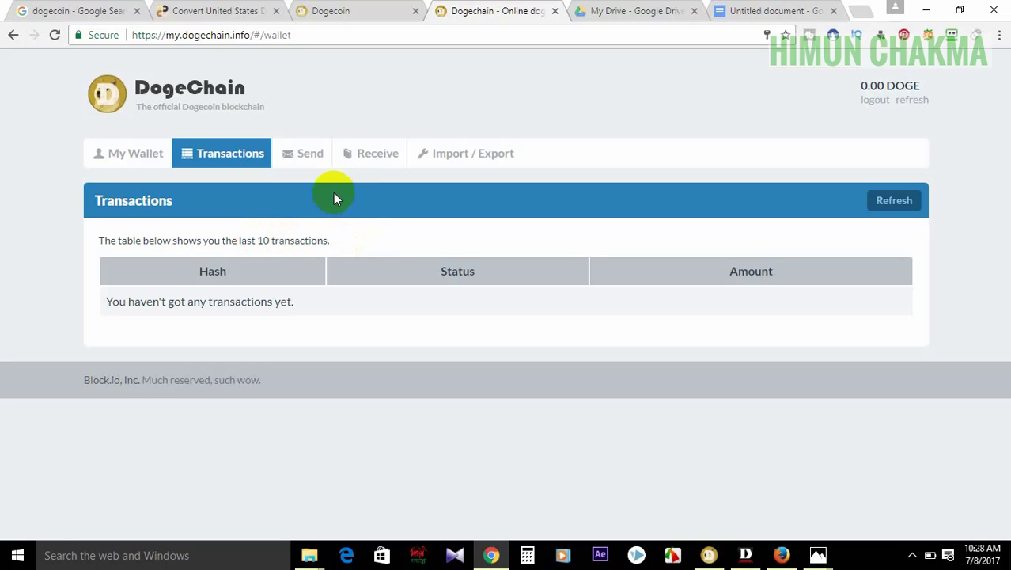
pyautogui.click(313, 156)
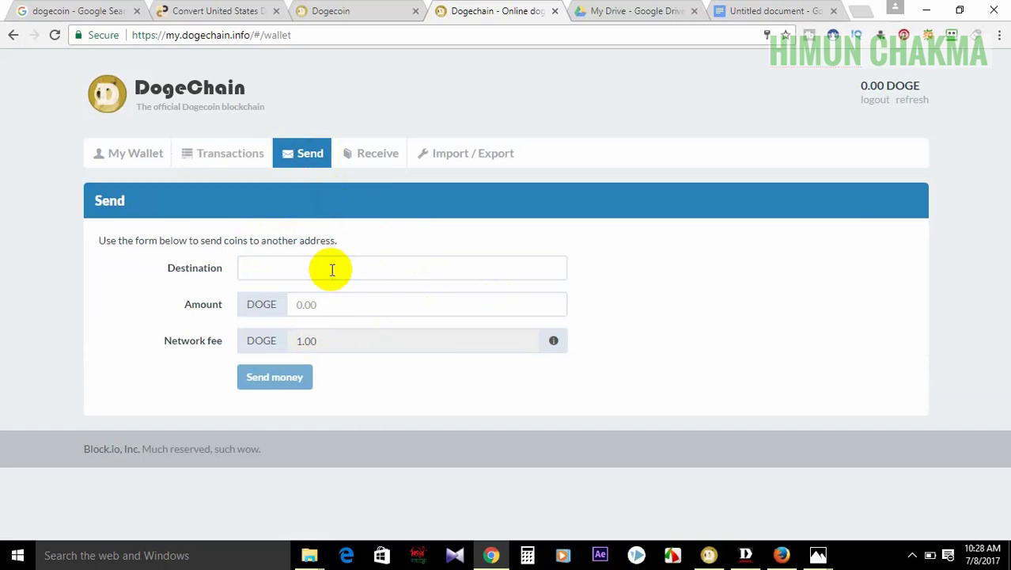
# - Paste the copied DOGE address into the destination field
pyautogui.click(301, 272)
pyautogui.rightClick(321, 273)
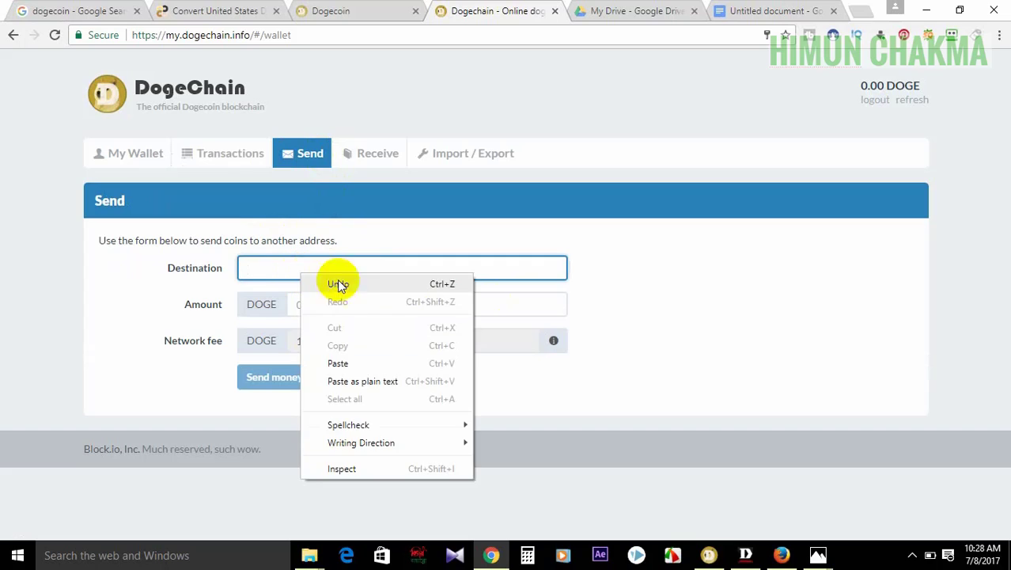
pyautogui.click(386, 364)
pyautogui.click(720, 294)
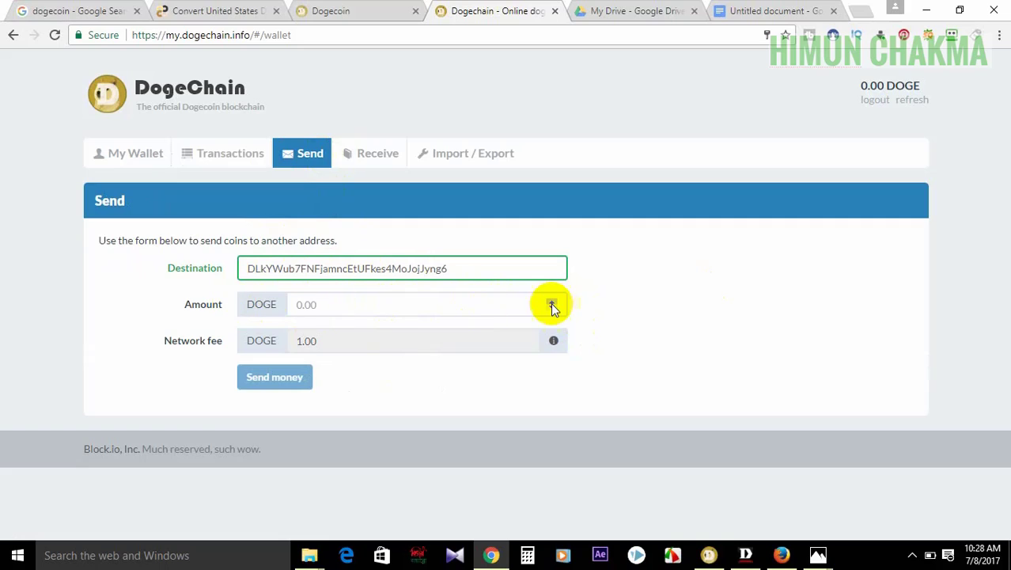
# - Enter a first send amount and try editing the fixed 1.00 DOGE network fee
pyautogui.click(415, 314)
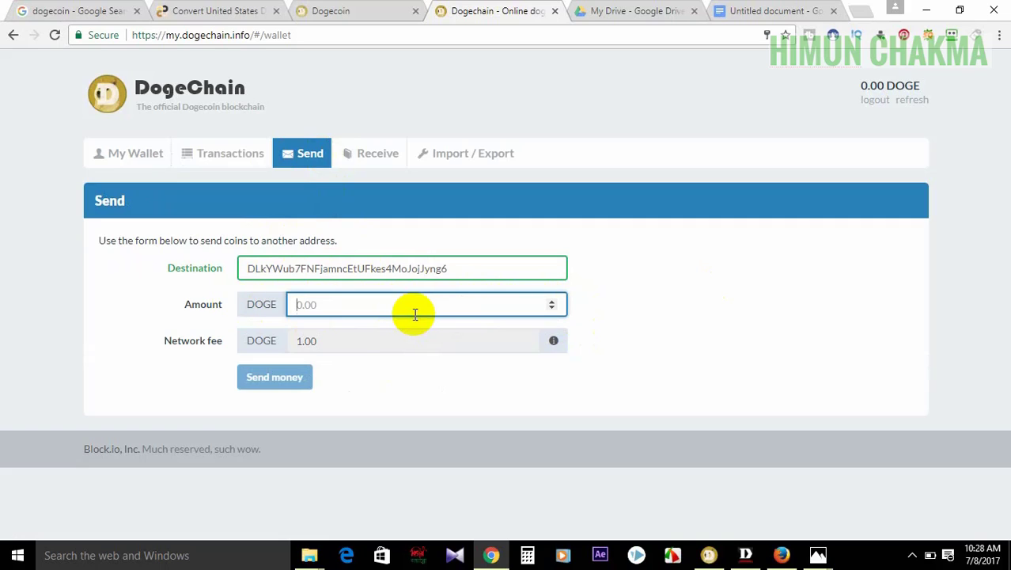
pyautogui.write('1000')
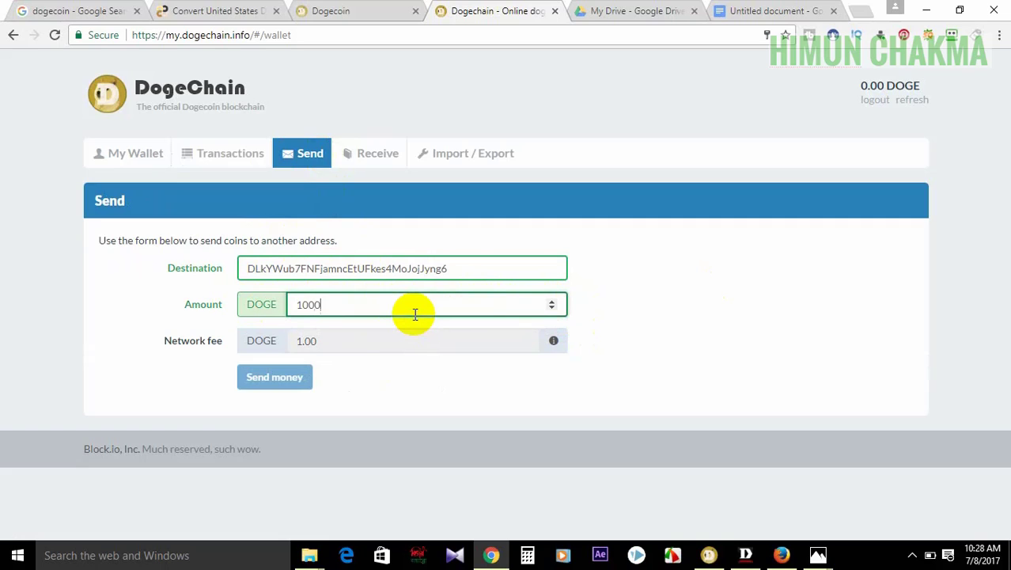
pyautogui.click(834, 310)
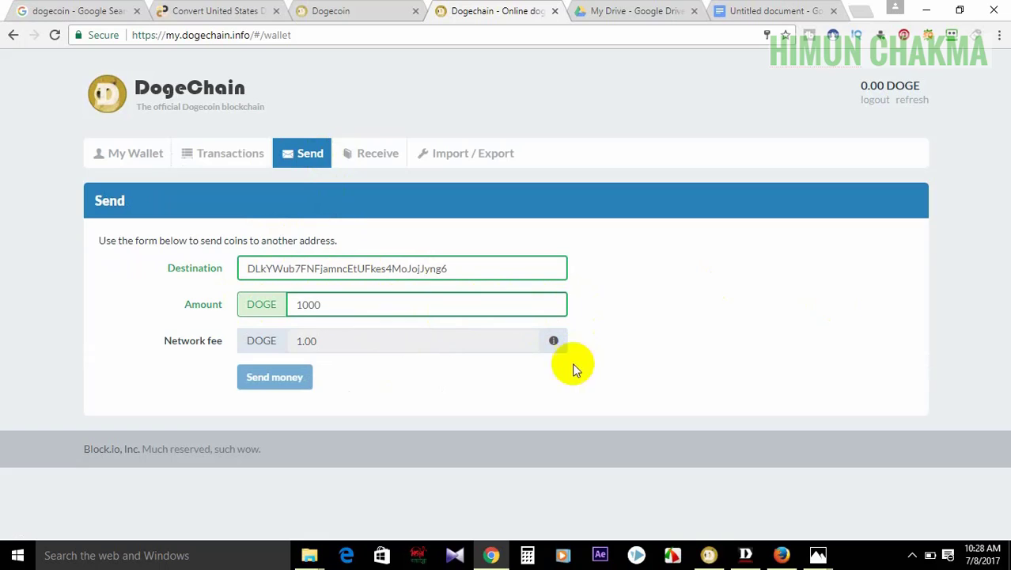
pyautogui.click(405, 342)
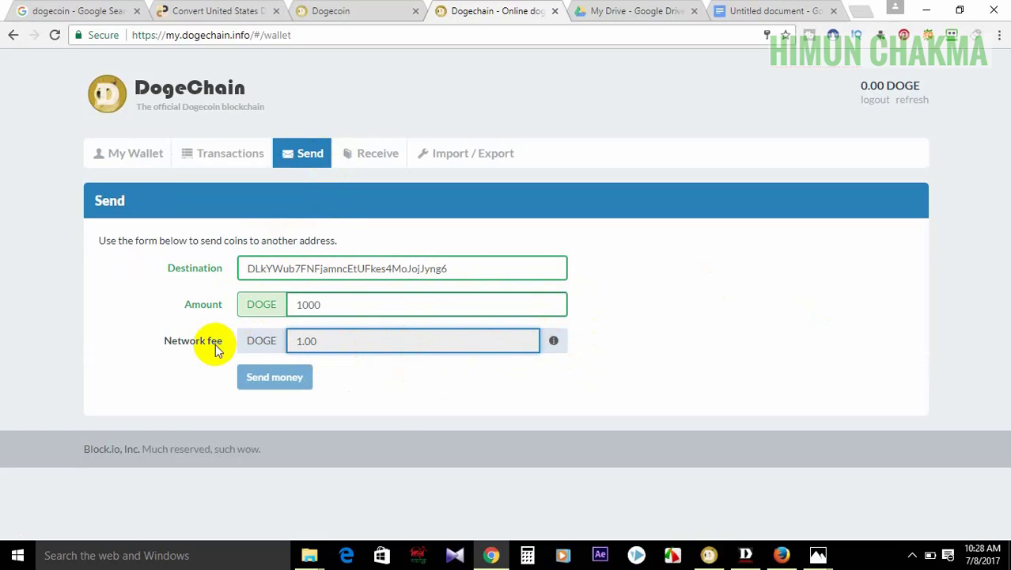
pyautogui.click(853, 274)
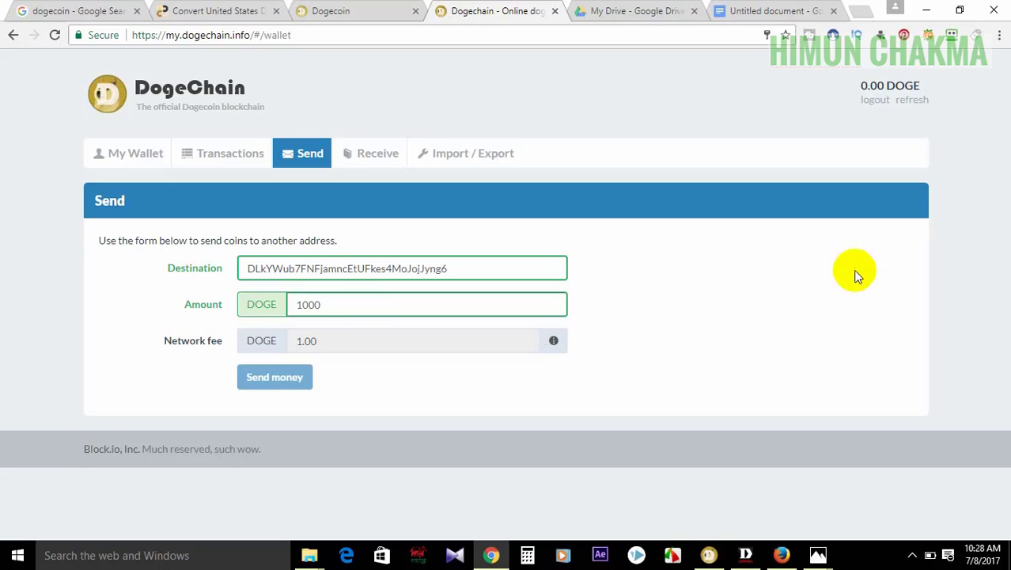
pyautogui.click(360, 304)
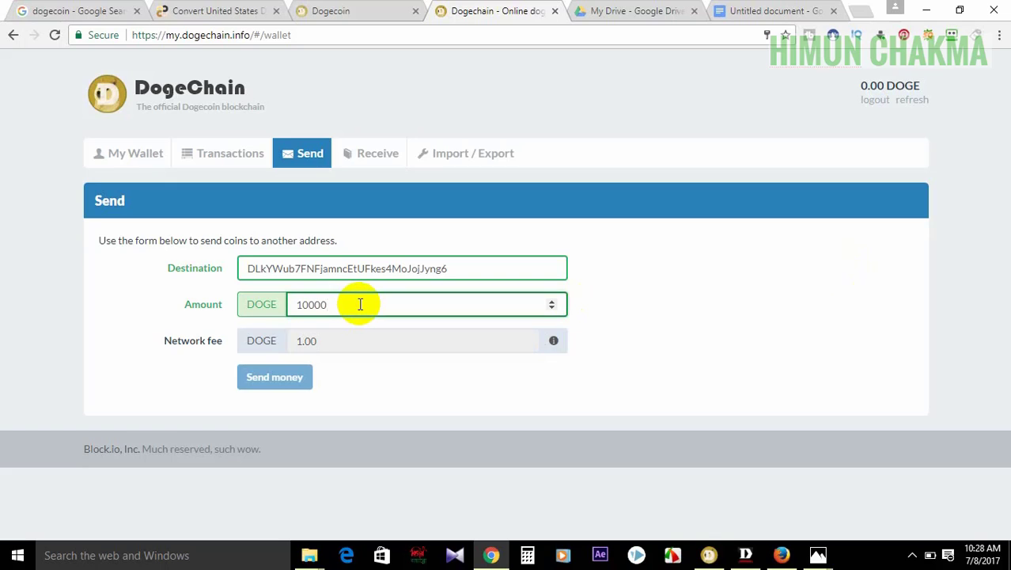
pyautogui.press('BackSpace')
pyautogui.press('BackSpace')
pyautogui.press('BackSpace')
pyautogui.press('BackSpace')
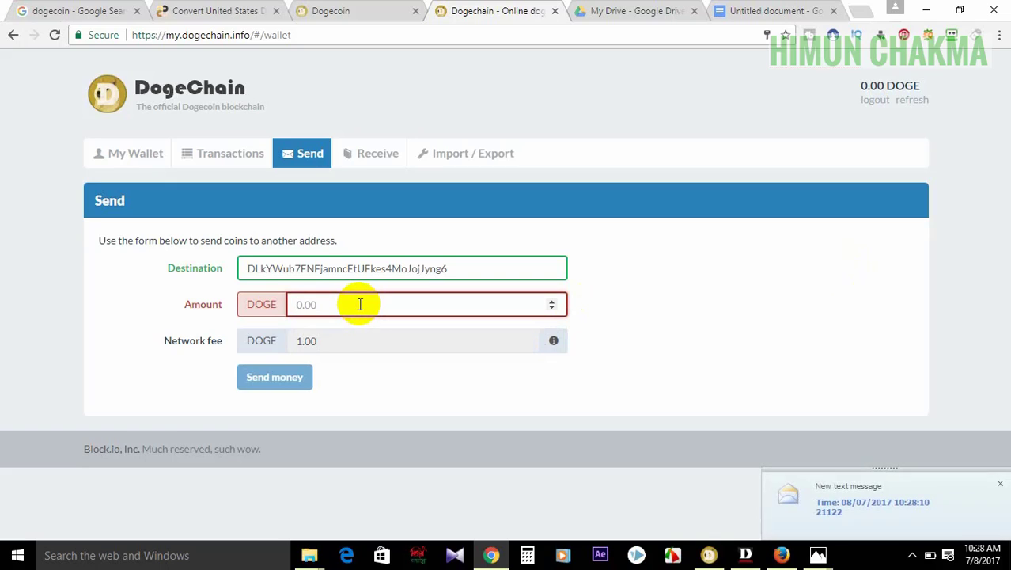
pyautogui.write('1000000000')
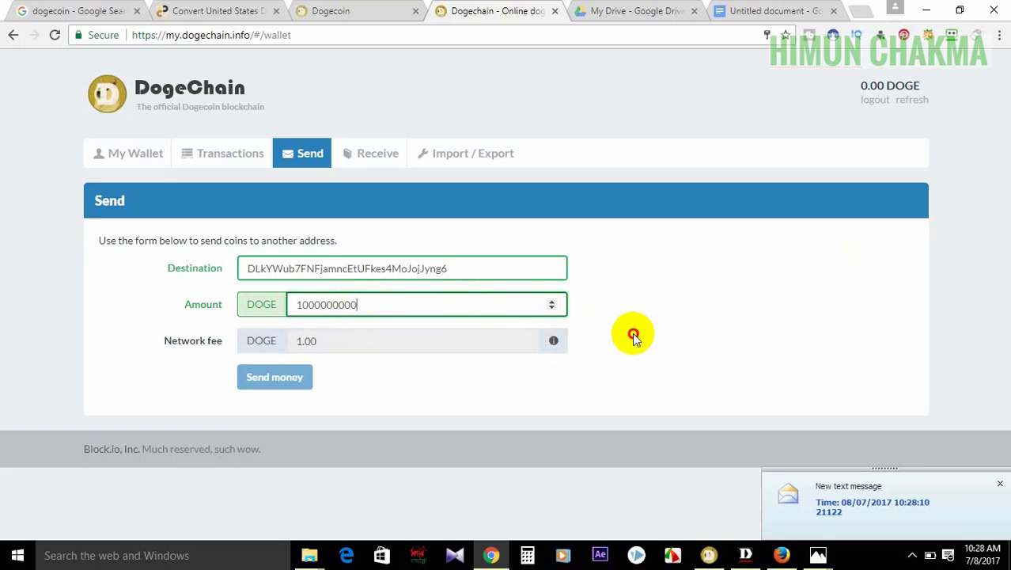
pyautogui.click(552, 302)
pyautogui.click(551, 301)
pyautogui.click(552, 301)
pyautogui.click(552, 301)
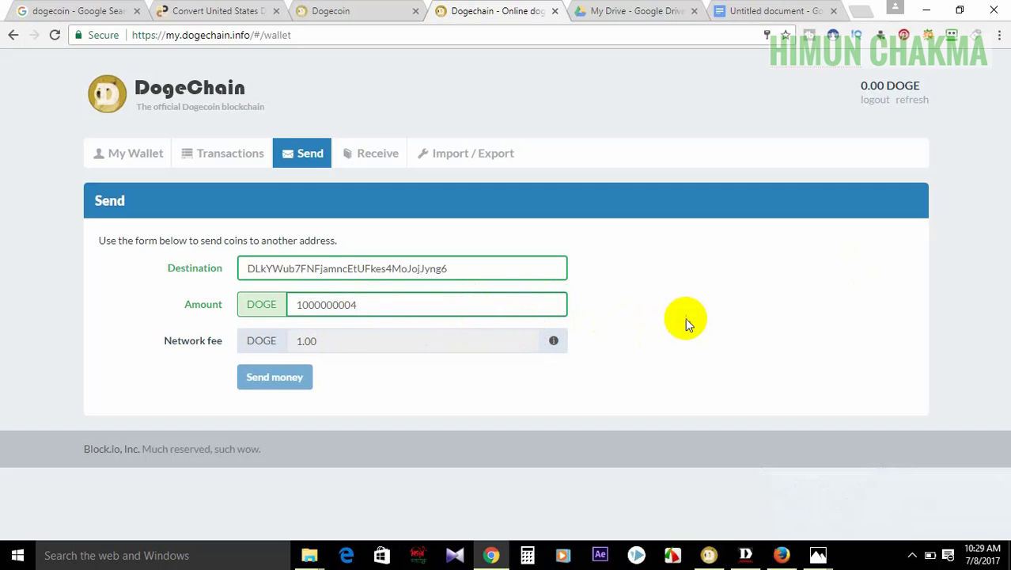
pyautogui.click(554, 341)
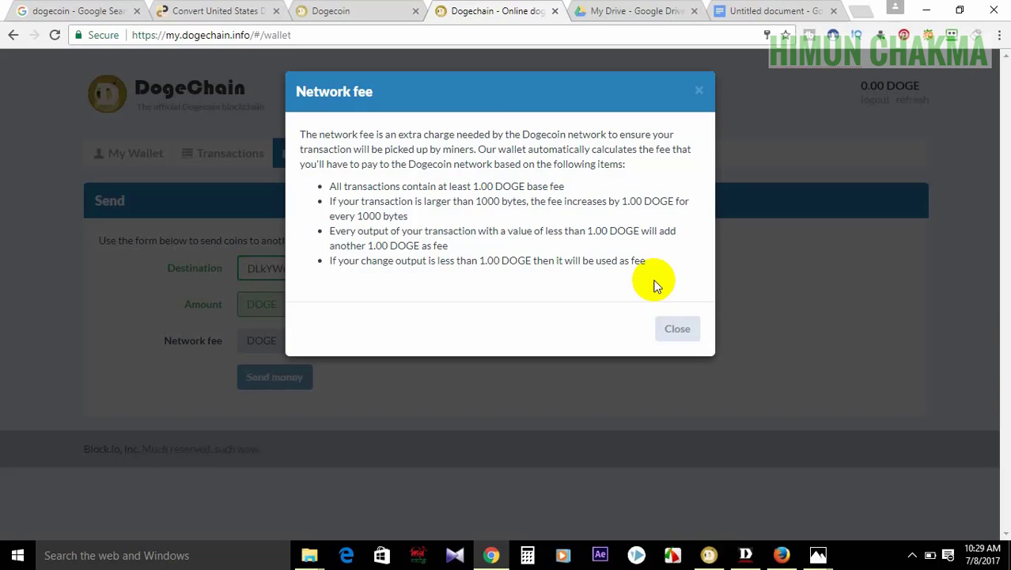
pyautogui.click(690, 329)
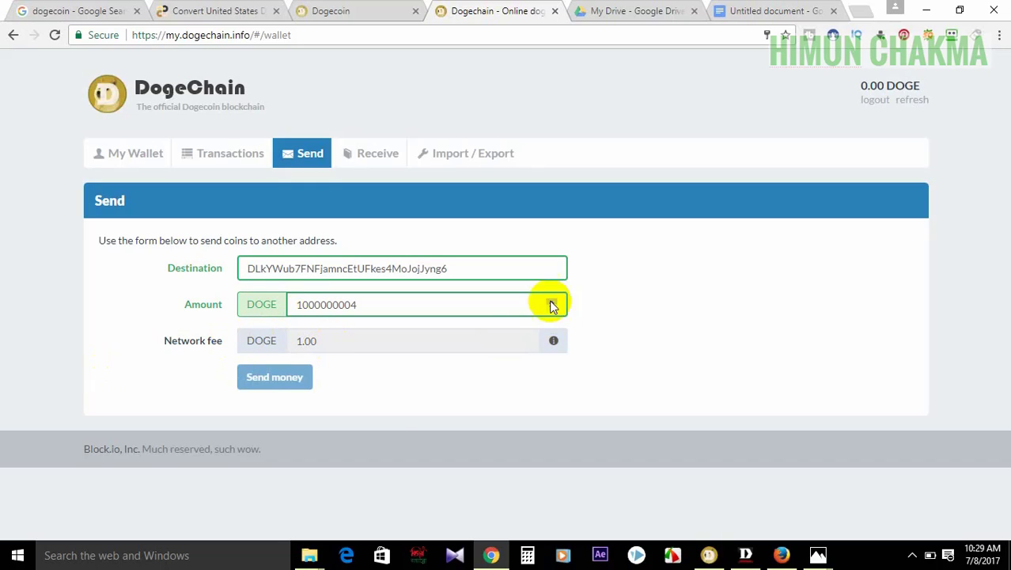
# - Change the send amount to 1000 DOGE
pyautogui.click(372, 305)
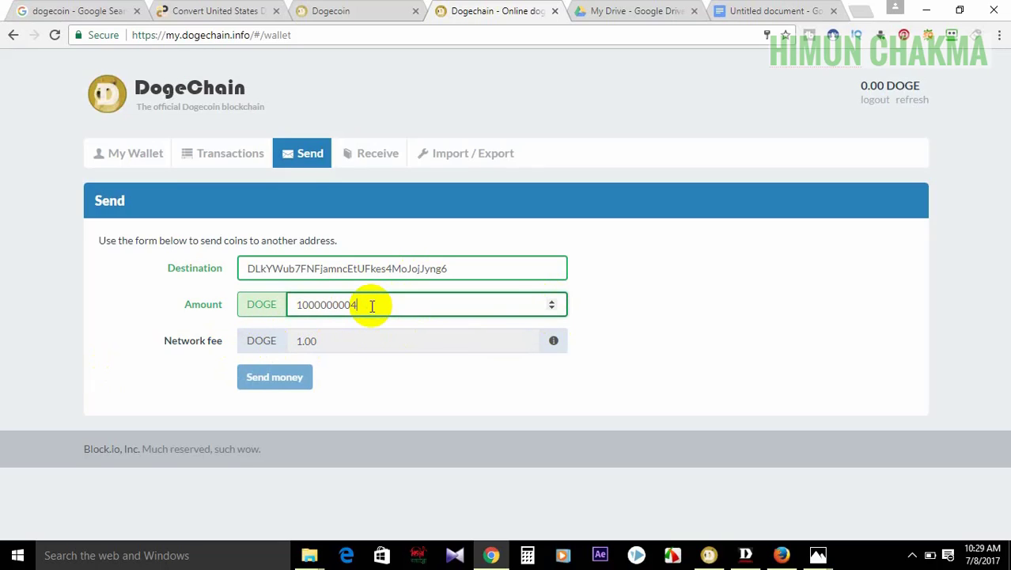
pyautogui.press('BackSpace')
pyautogui.press('BackSpace')
pyautogui.press('BackSpace')
pyautogui.press('BackSpace')
pyautogui.press('BackSpace')
pyautogui.write('1000')
pyautogui.click(790, 296)
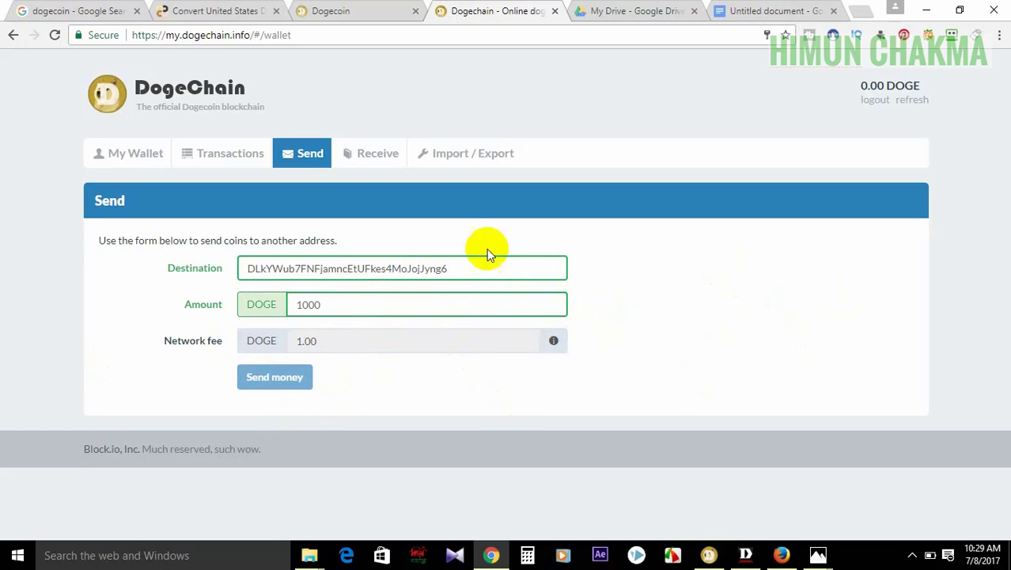
# - Review the network fee explanation, then view the wallet's receiving addresses
pyautogui.click(554, 340)
pyautogui.moveTo(300, 134); pyautogui.dragTo(650, 283)
pyautogui.click(651, 285)
pyautogui.click(677, 329)
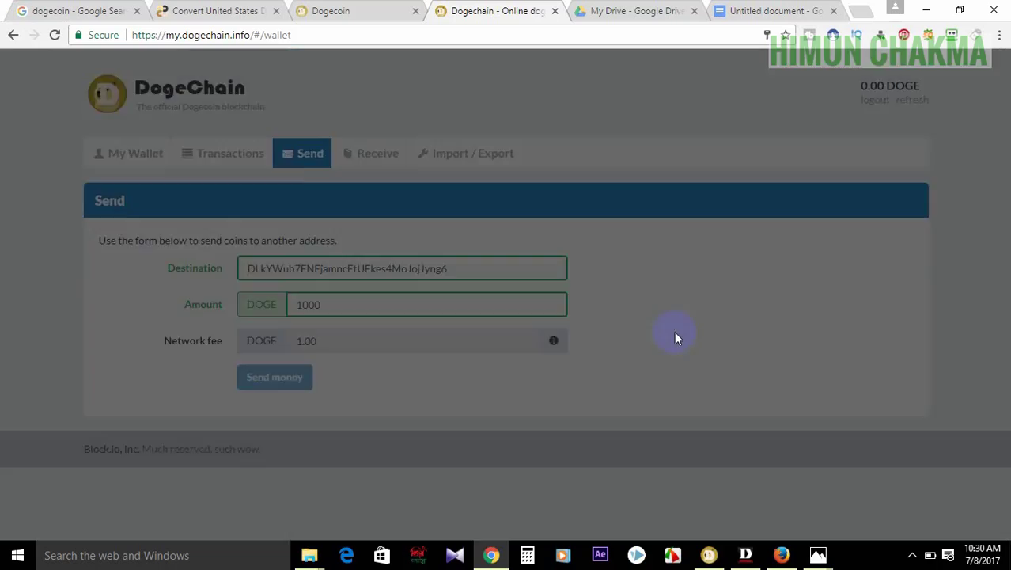
pyautogui.click(336, 163)
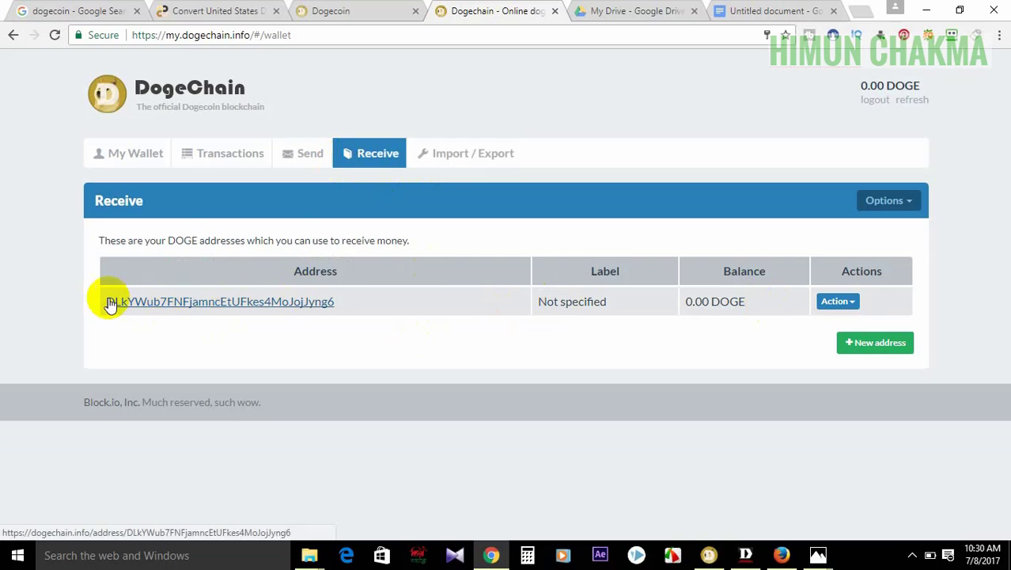
# - Open Import / Export and display the encrypted wallet export
pyautogui.moveTo(95, 296); pyautogui.dragTo(384, 319)
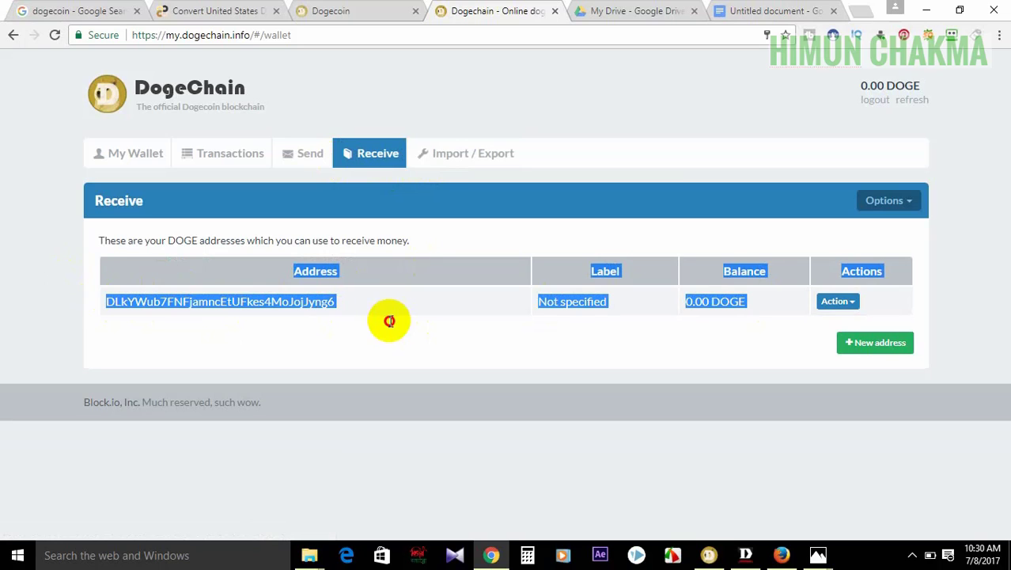
pyautogui.click(388, 320)
pyautogui.click(463, 165)
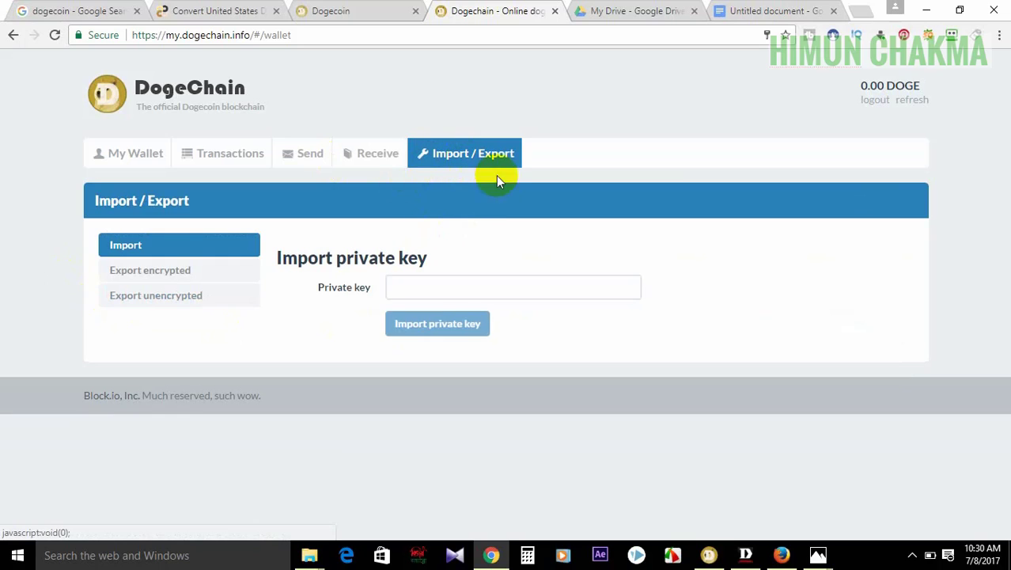
pyautogui.click(146, 285)
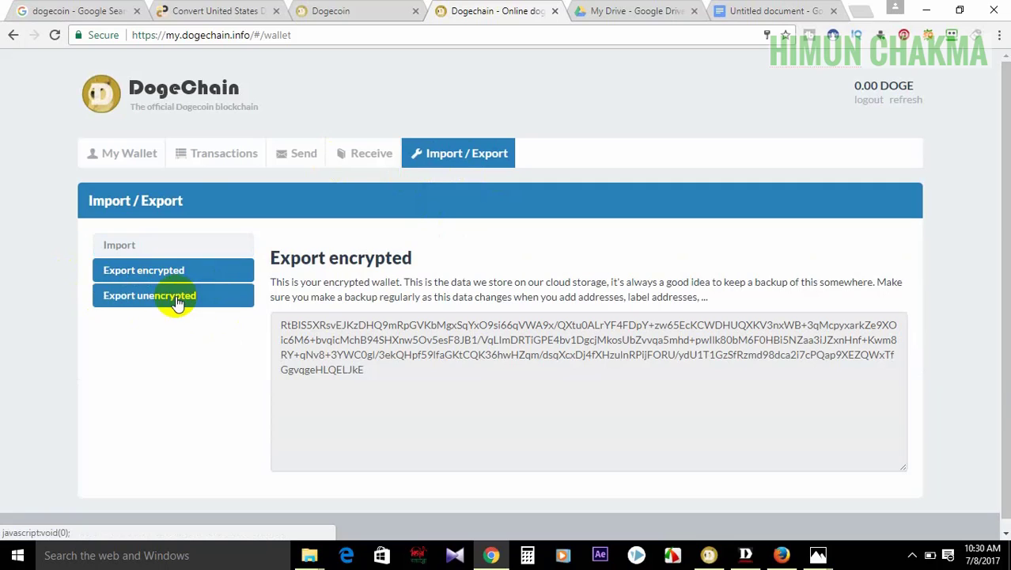
pyautogui.click(171, 295)
pyautogui.click(168, 269)
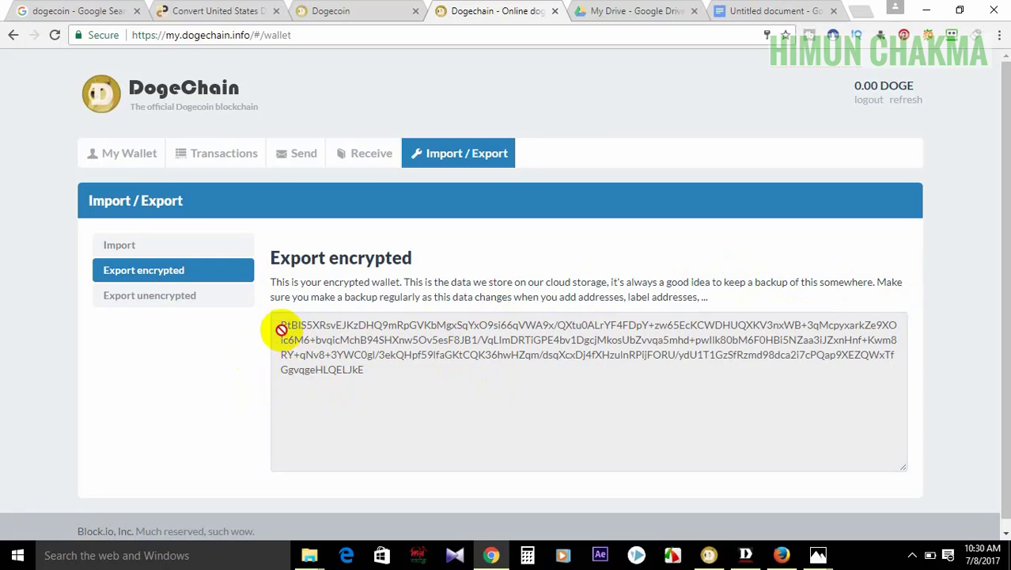
# - Select the encrypted backup text, then bring up Export unencrypted with its warning
pyautogui.moveTo(306, 323); pyautogui.dragTo(501, 382)
pyautogui.click(972, 234)
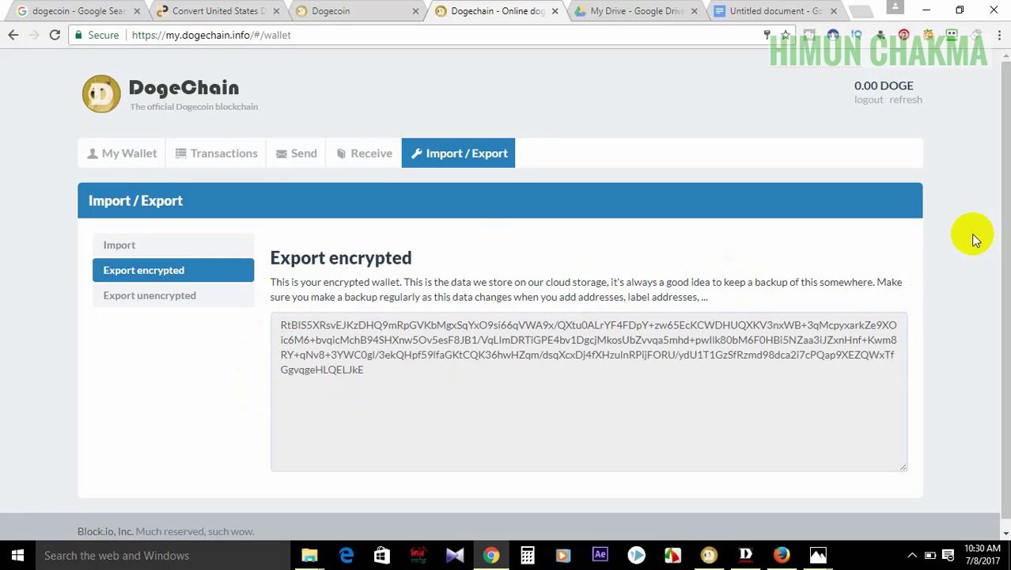
pyautogui.click(143, 298)
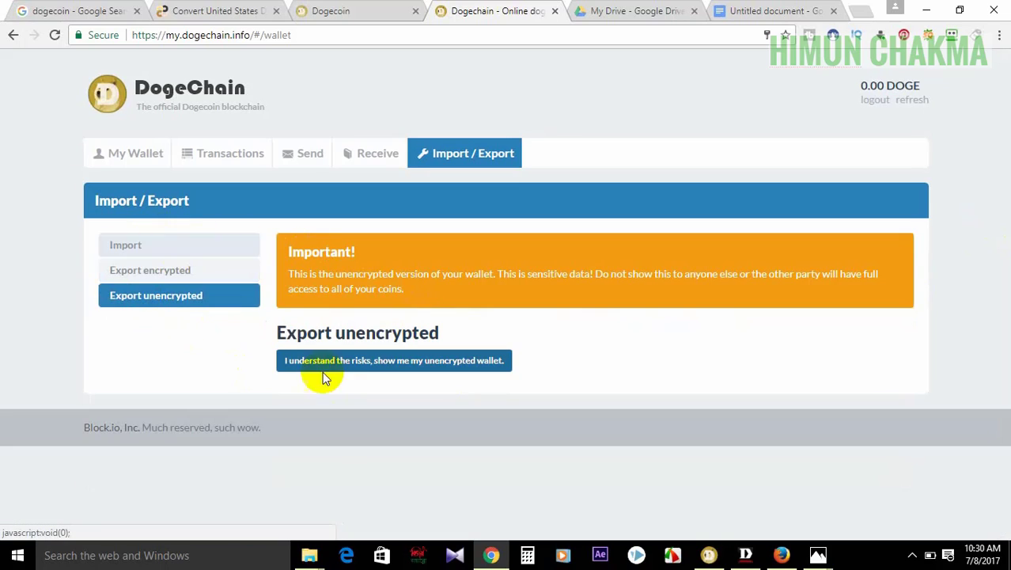
# - Accept the risk to reveal the unencrypted wallet keys, then go back to My Wallet
pyautogui.click(387, 365)
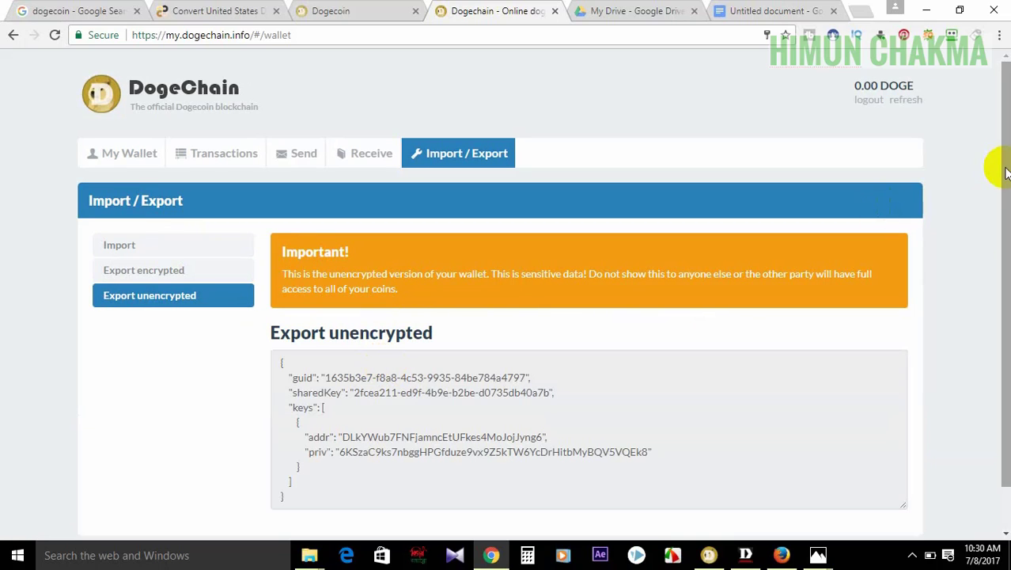
pyautogui.moveTo(1002, 165); pyautogui.dragTo(999, 225)
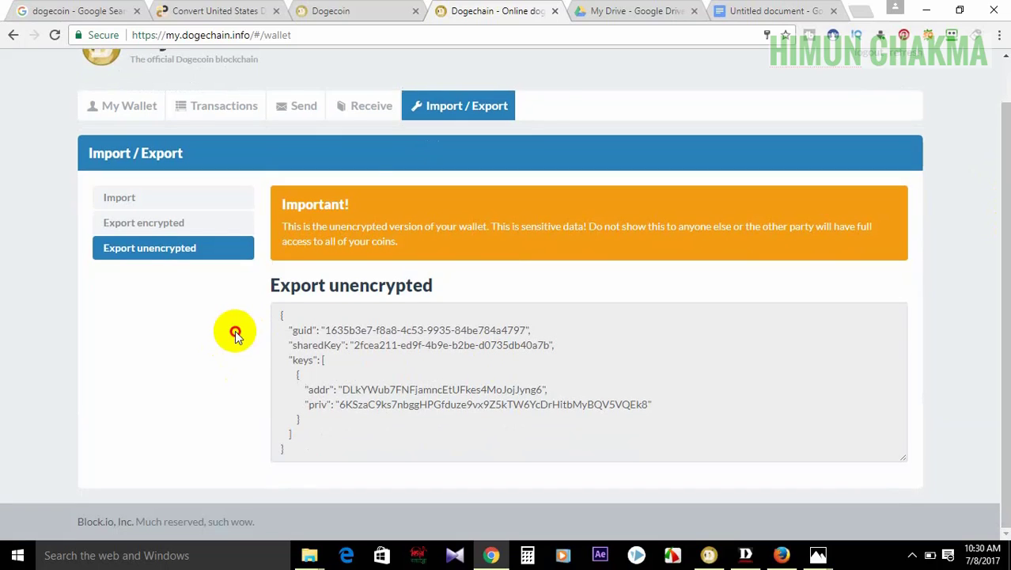
pyautogui.click(132, 105)
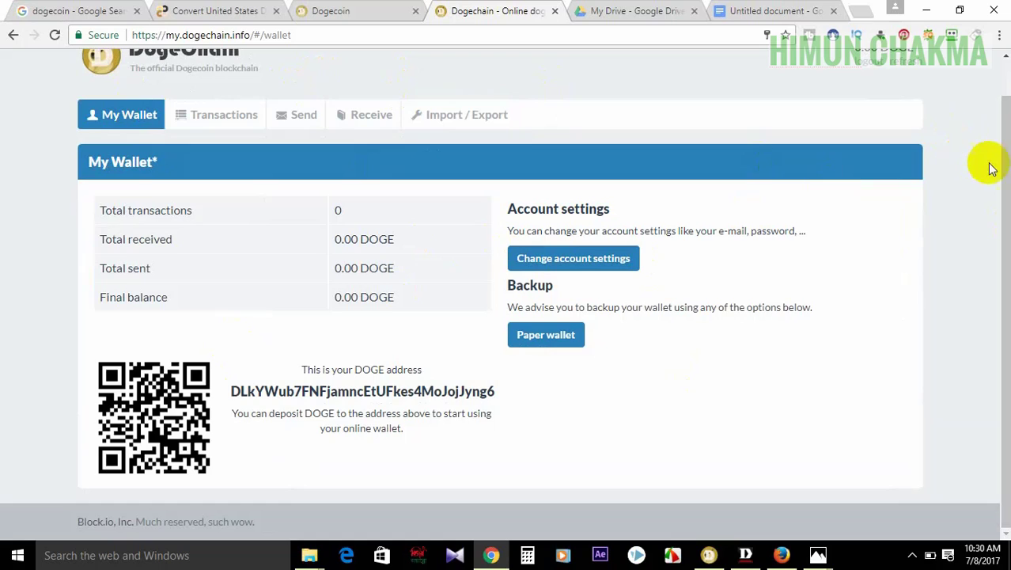
pyautogui.moveTo(1005, 166); pyautogui.dragTo(990, 95)
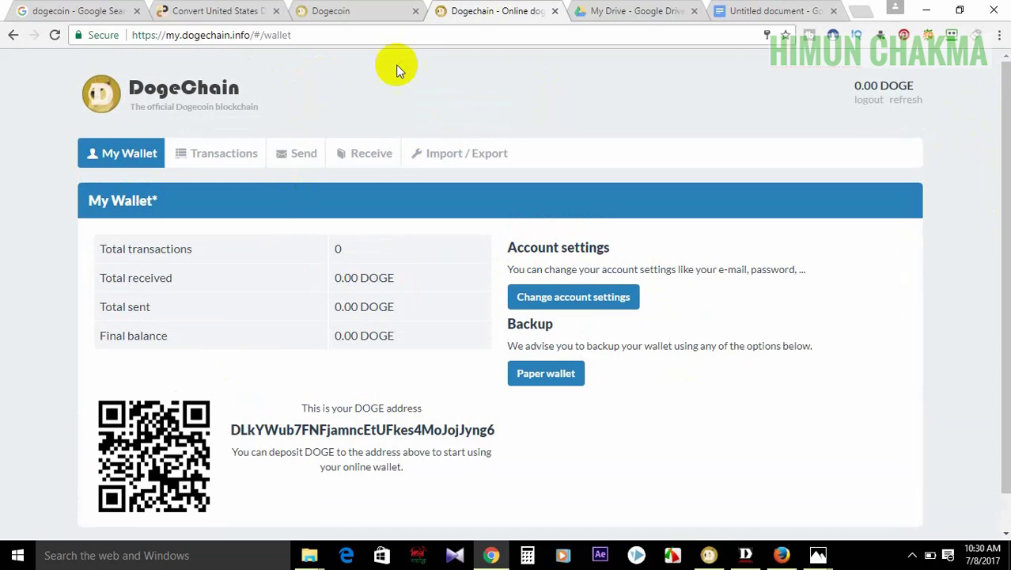
# - Return to the 'dogecoin - Google Search' tab, rerun the dogecoin search and scroll the results
pyautogui.click(115, 8)
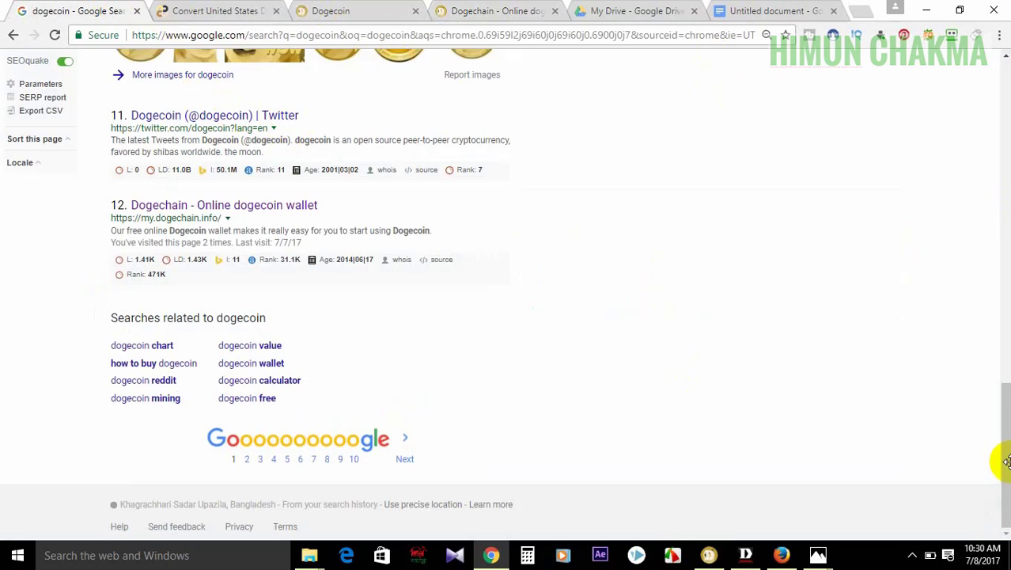
pyautogui.moveTo(1005, 452); pyautogui.dragTo(994, 123)
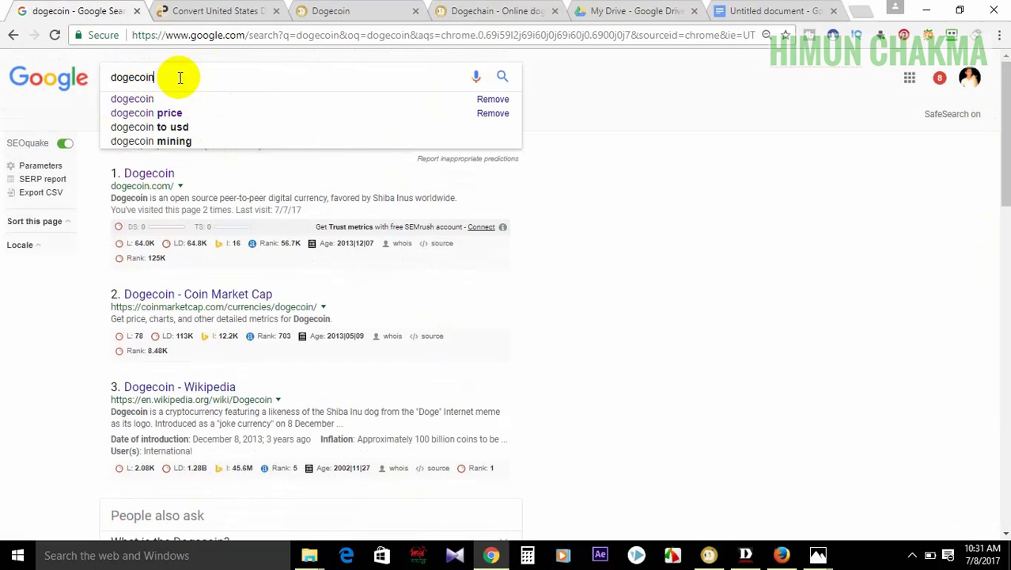
pyautogui.moveTo(176, 76); pyautogui.dragTo(11, 83)
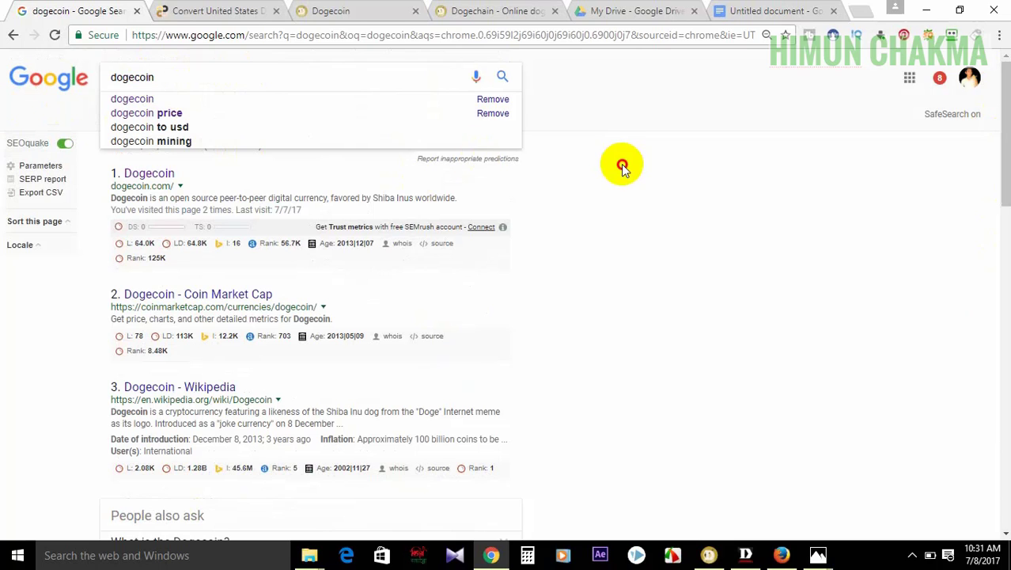
pyautogui.click(131, 99)
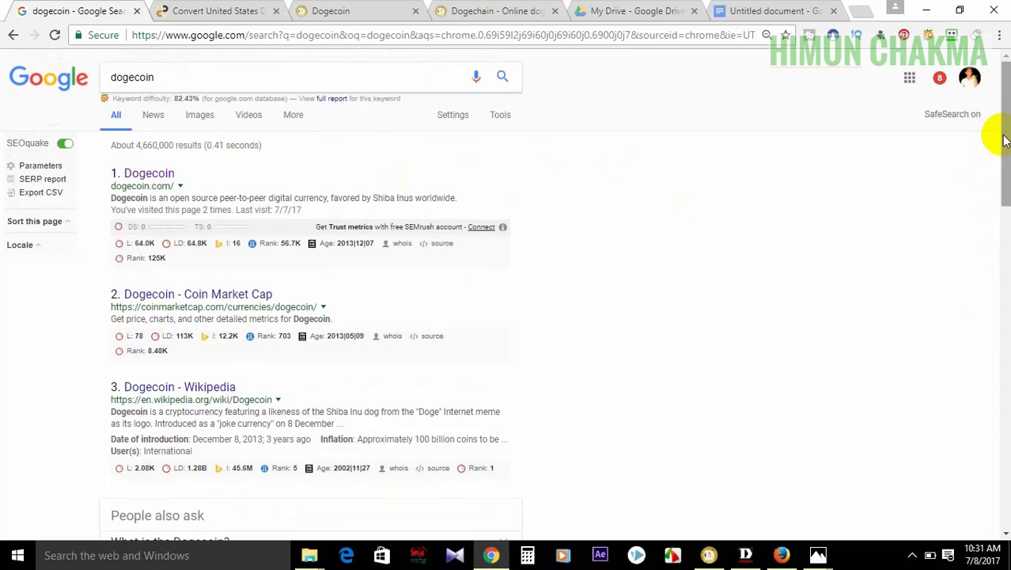
pyautogui.moveTo(1005, 140); pyautogui.dragTo(1004, 460)
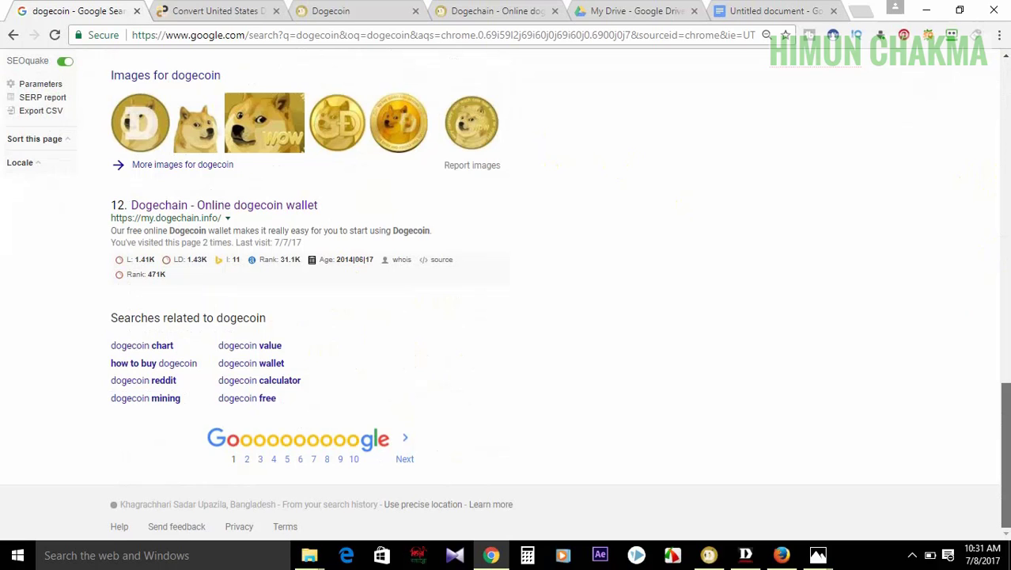
pyautogui.moveTo(999, 455); pyautogui.dragTo(996, 87)
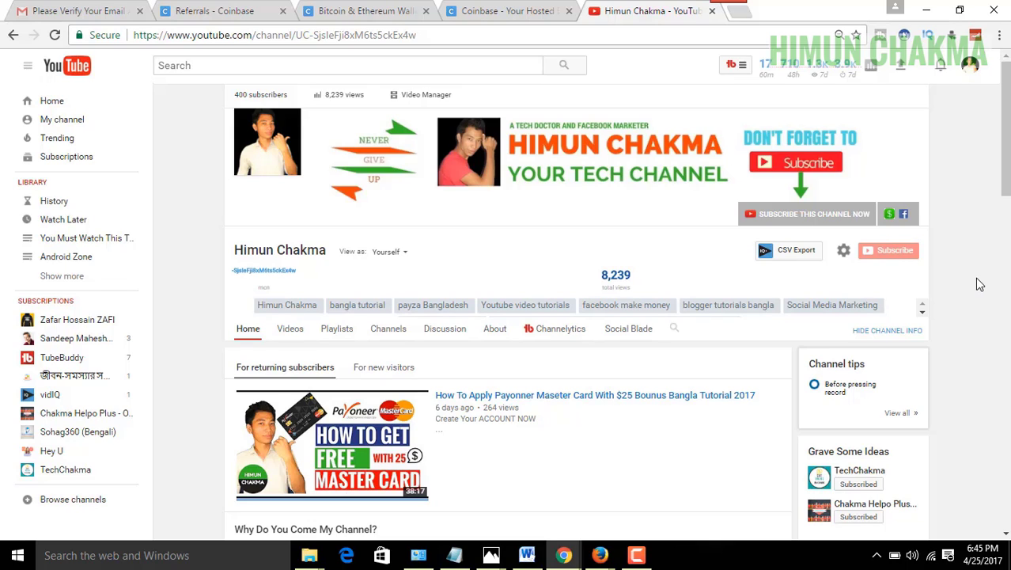
# - Search YouTube for the channel owner's name and open the matching channel result
pyautogui.click(245, 67)
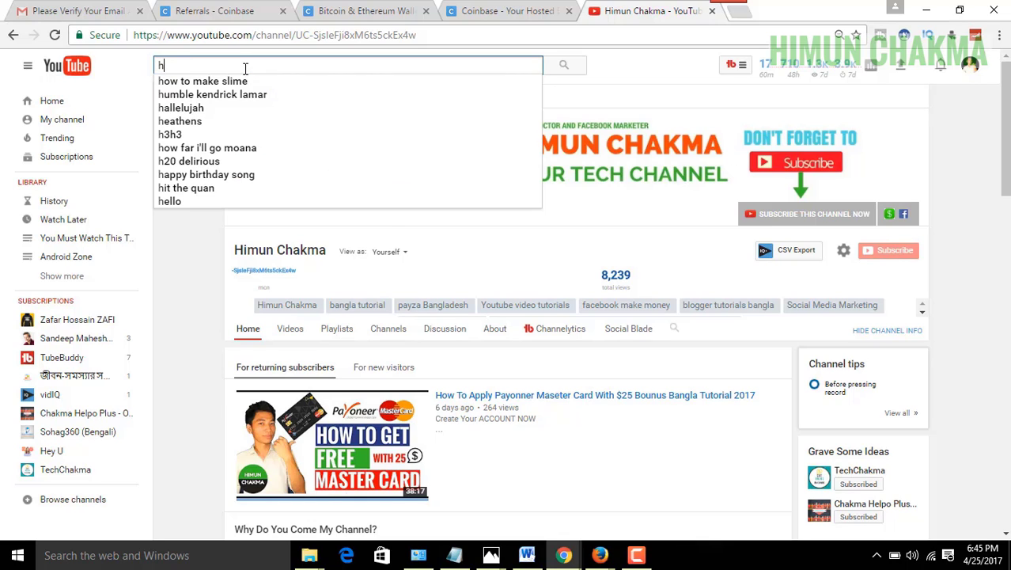
pyautogui.press('BackSpace')
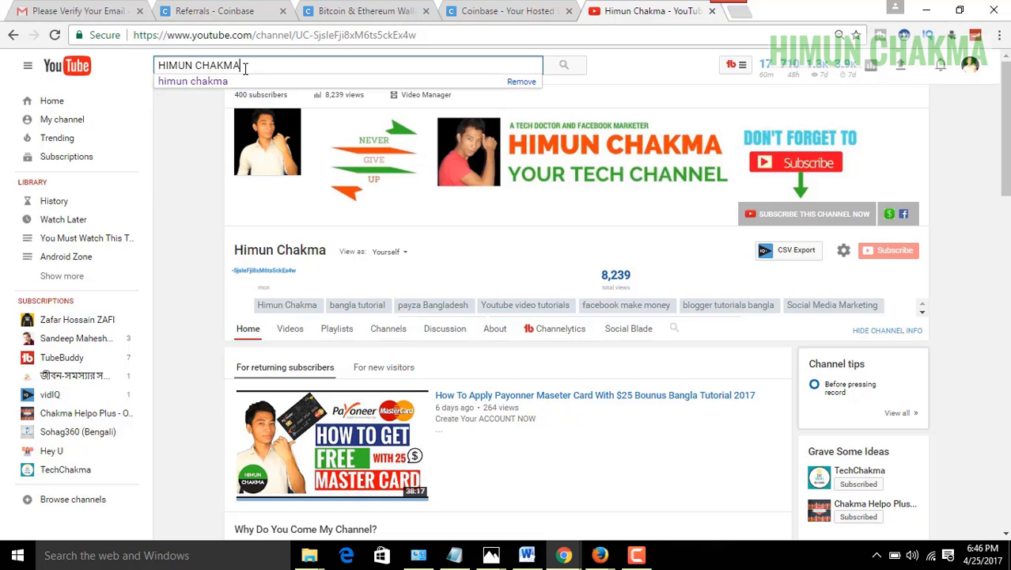
pyautogui.press('Return')
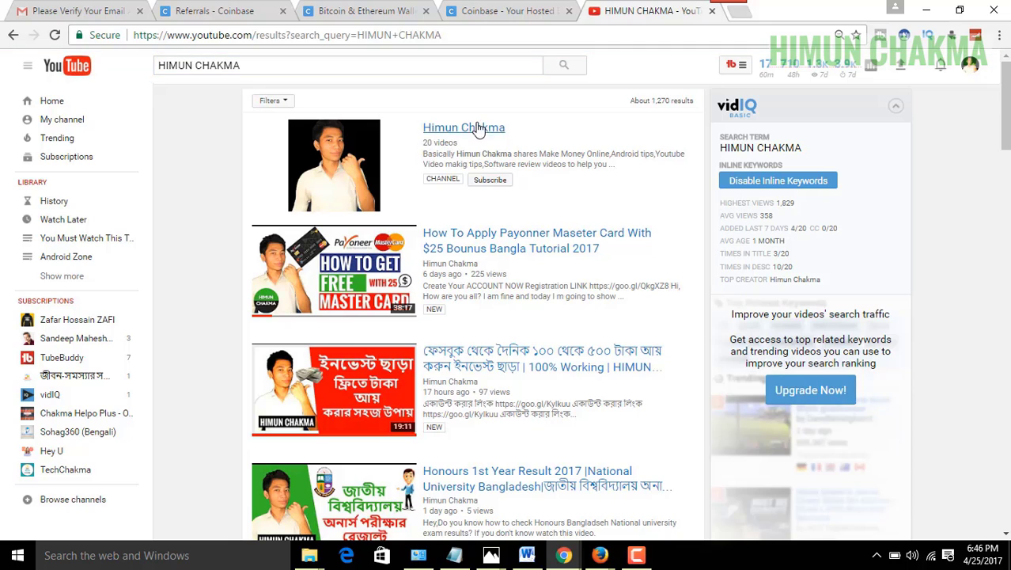
pyautogui.click(474, 129)
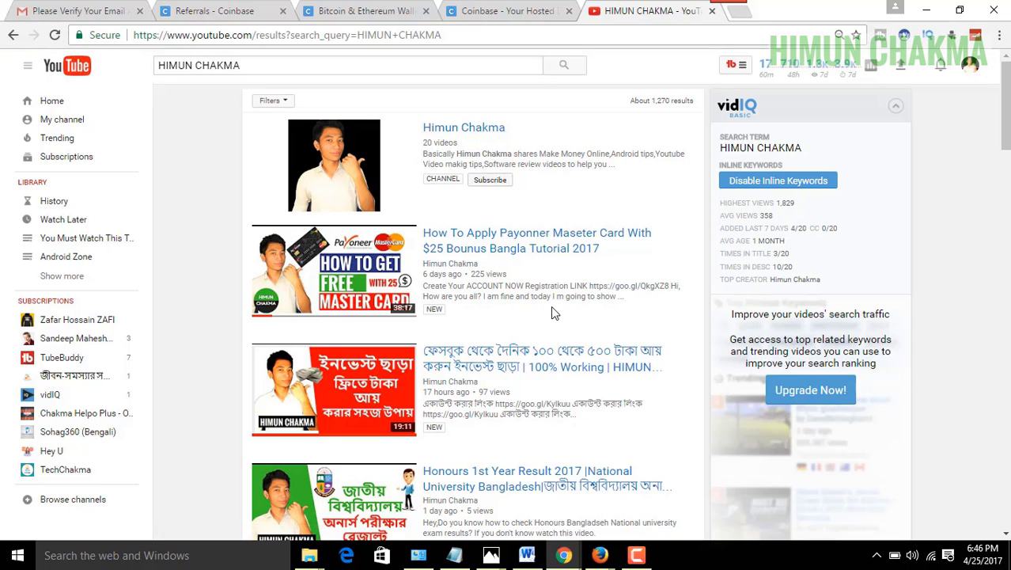